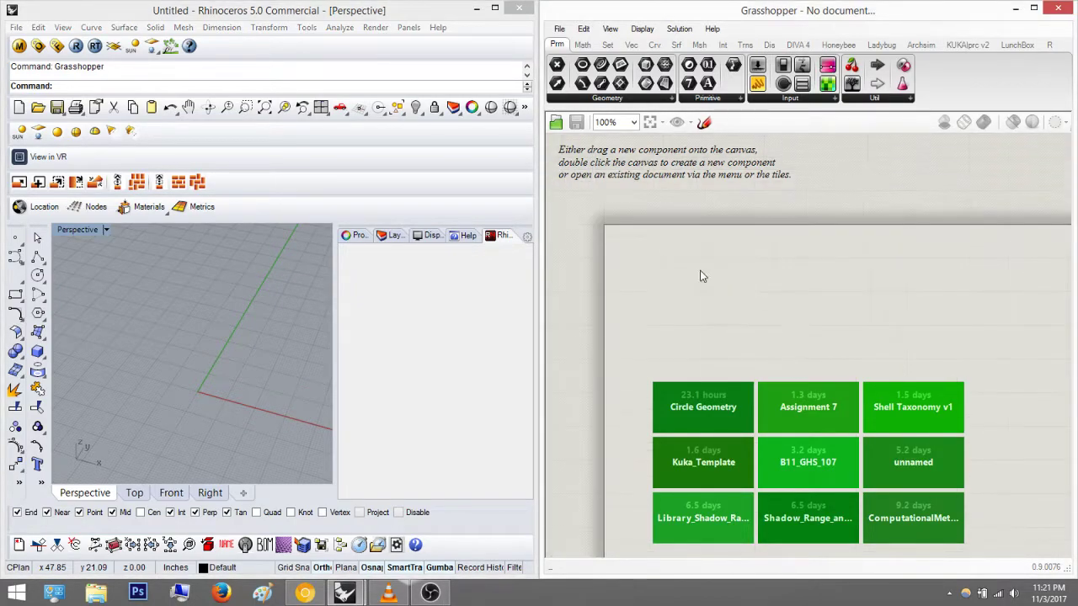
scroll(739, 301, "down", 3)
right_click_drag(702, 261, 697, 294)
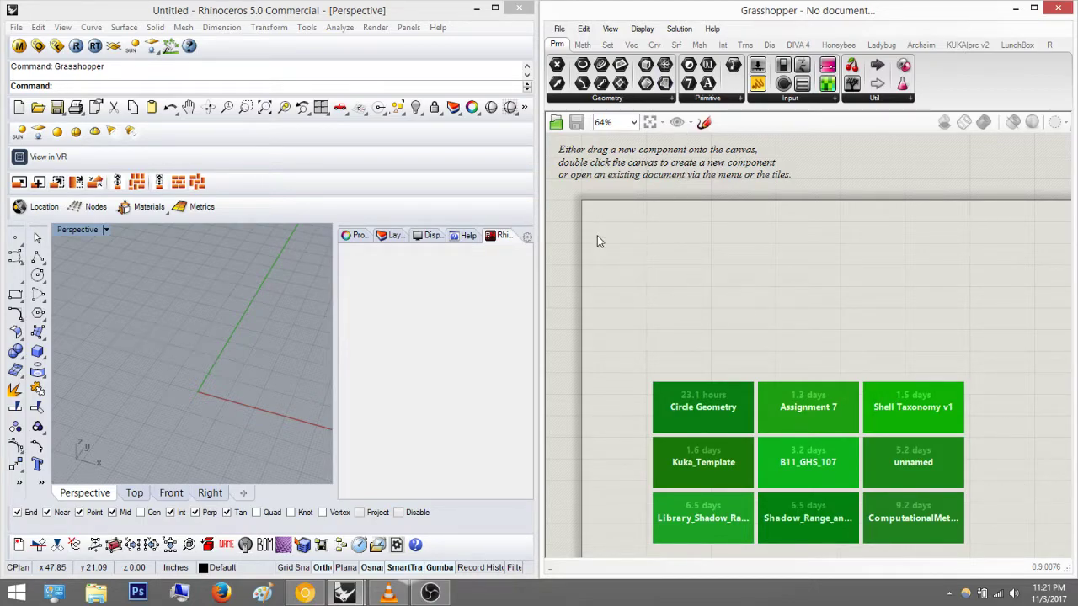
right_click_drag(677, 265, 703, 255)
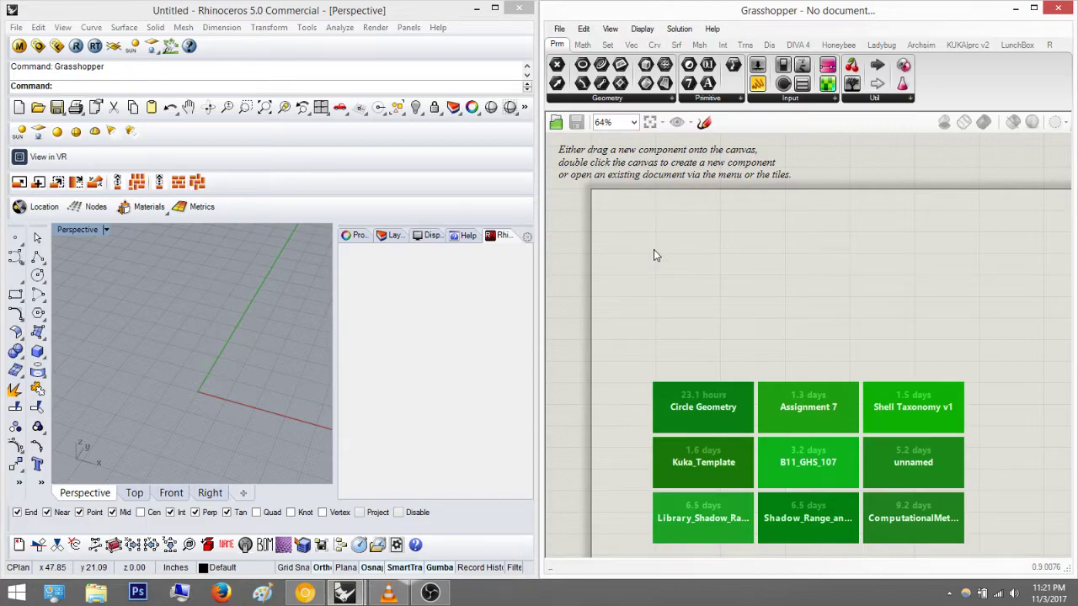
left_click(357, 94)
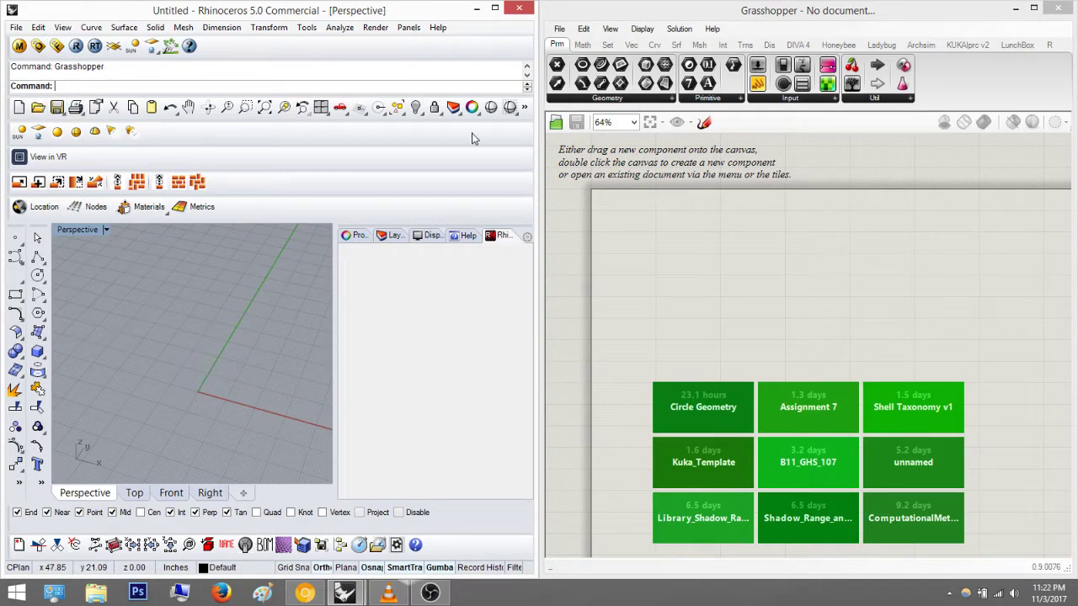
left_click(702, 245)
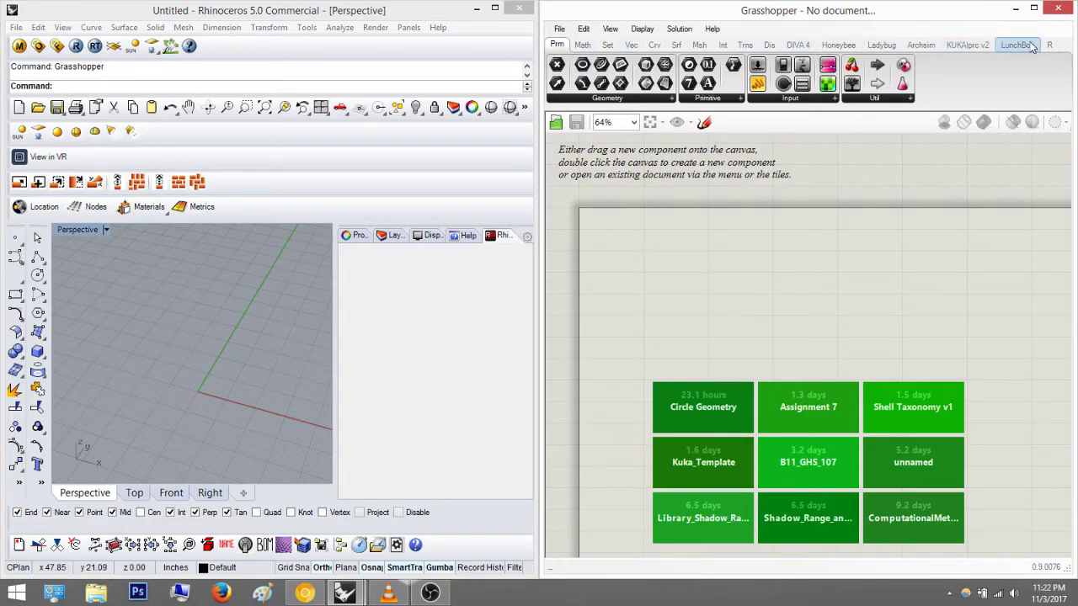
left_click(582, 45)
left_click(607, 45)
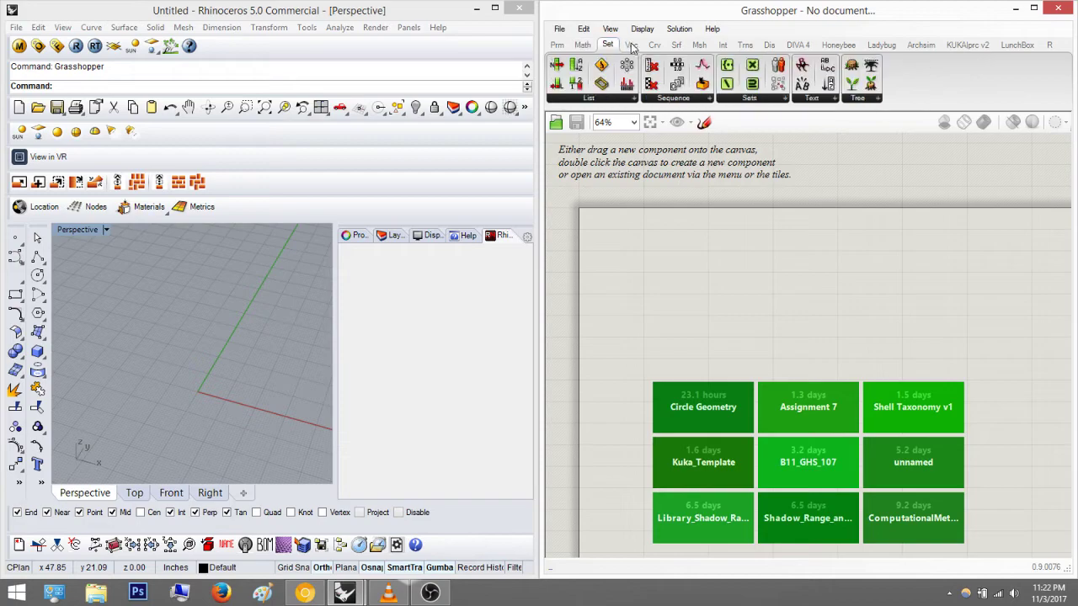
left_click(631, 44)
left_click(654, 45)
left_click(677, 44)
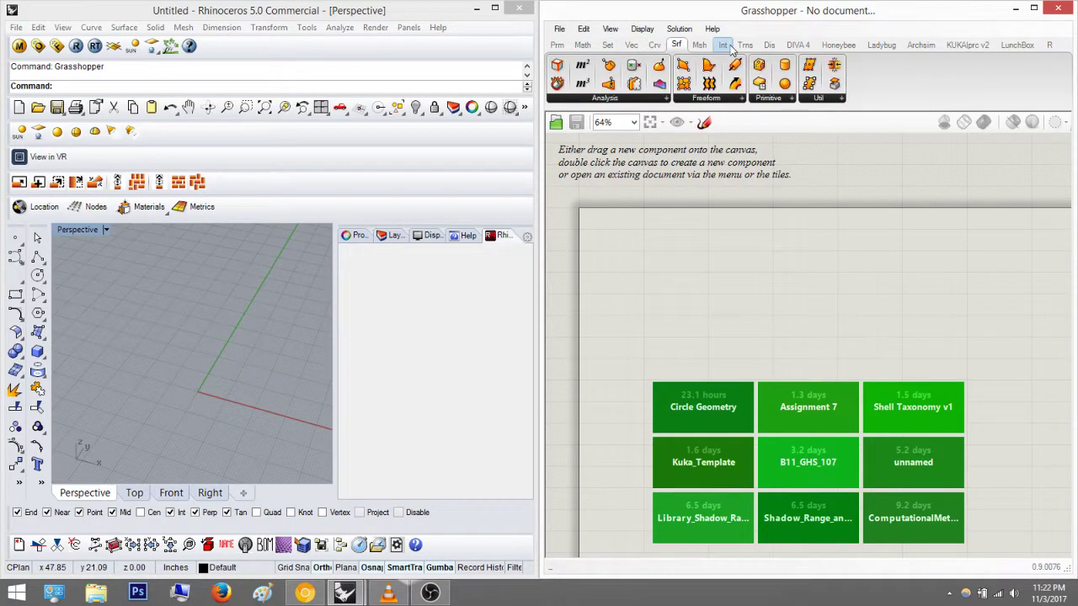
left_click(722, 45)
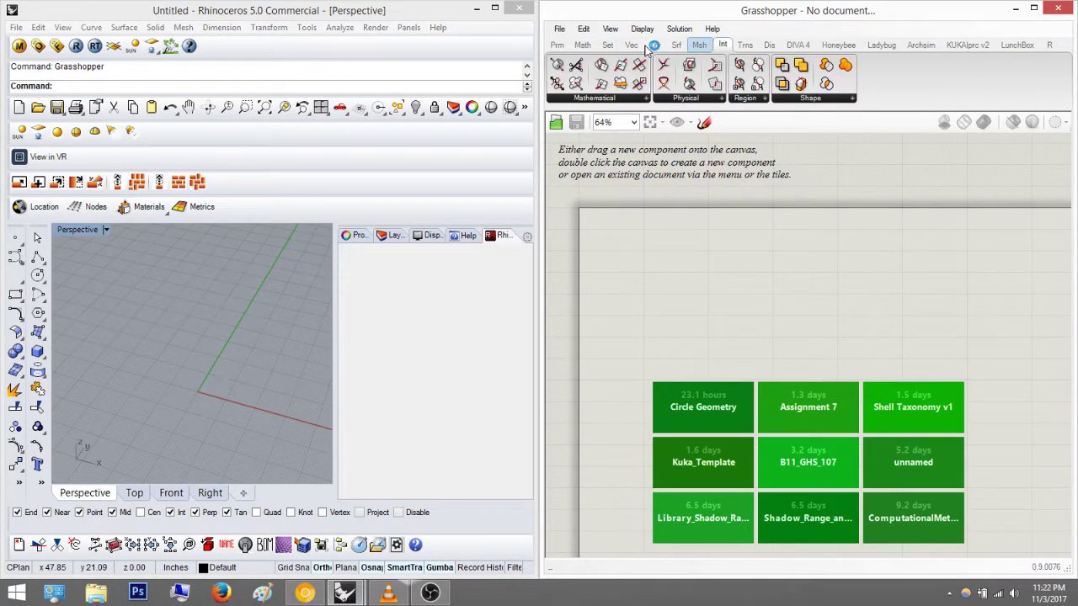
scroll(647, 51, "up", 7)
scroll(684, 261, "down", 2)
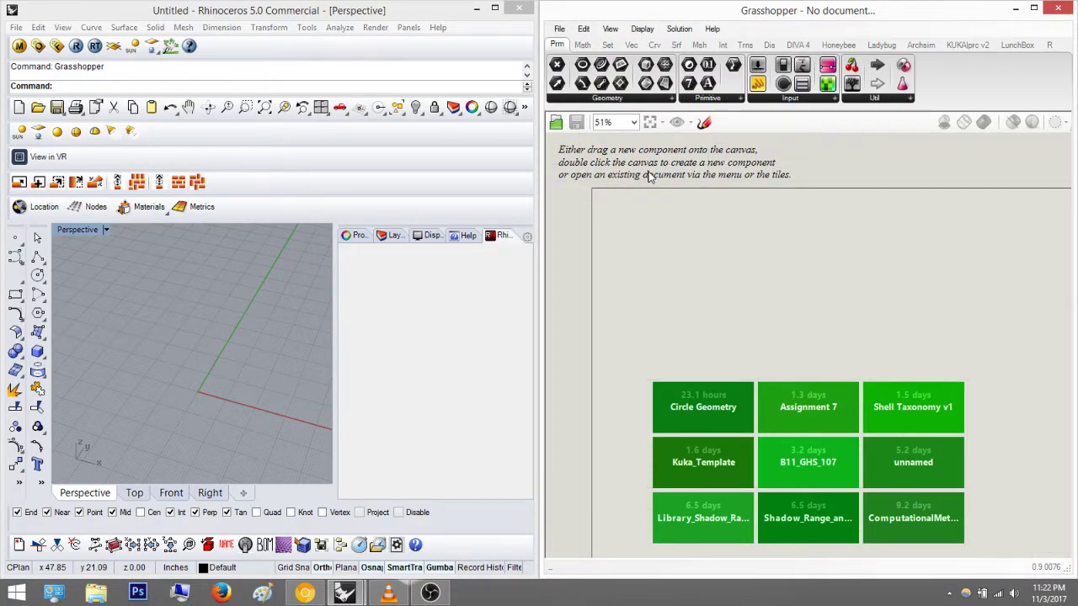
scroll(661, 242, "up", 2)
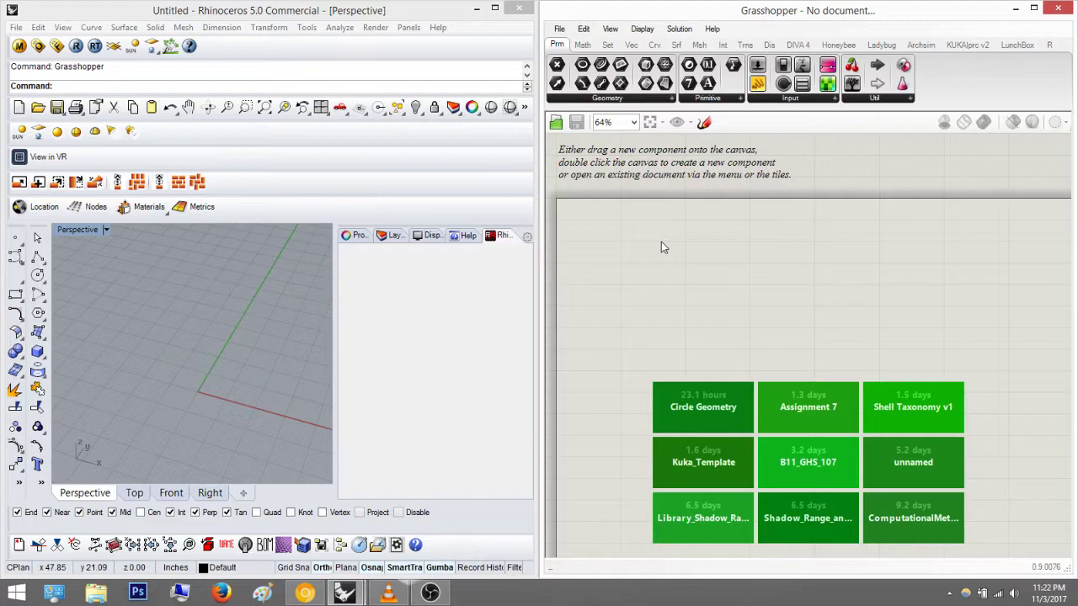
- Add a Polygon component from the canvas search and move it left on the canvas
double_click(801, 281)
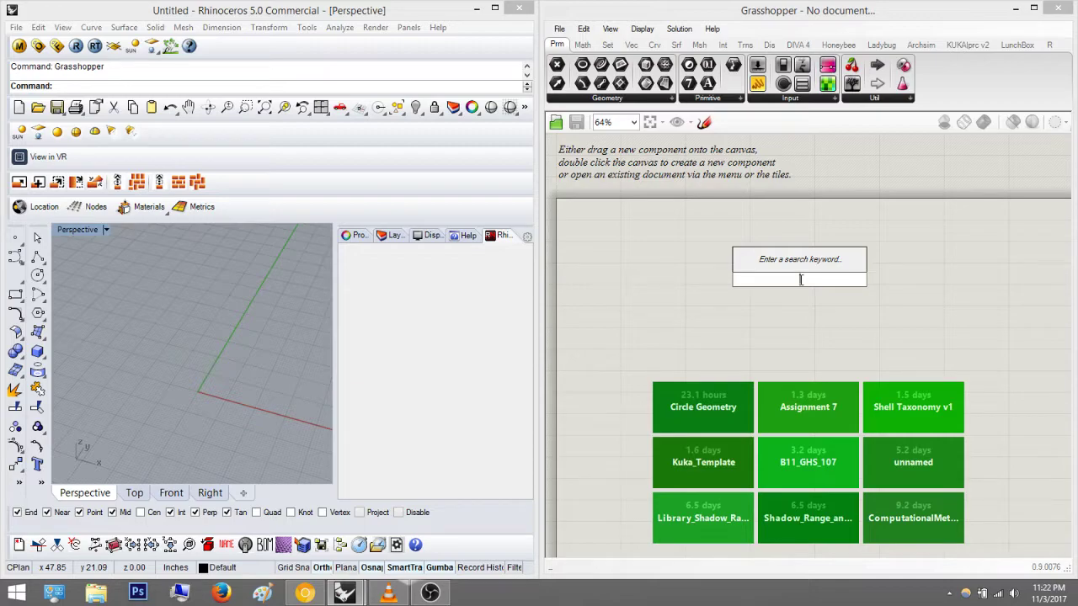
type("polygon")
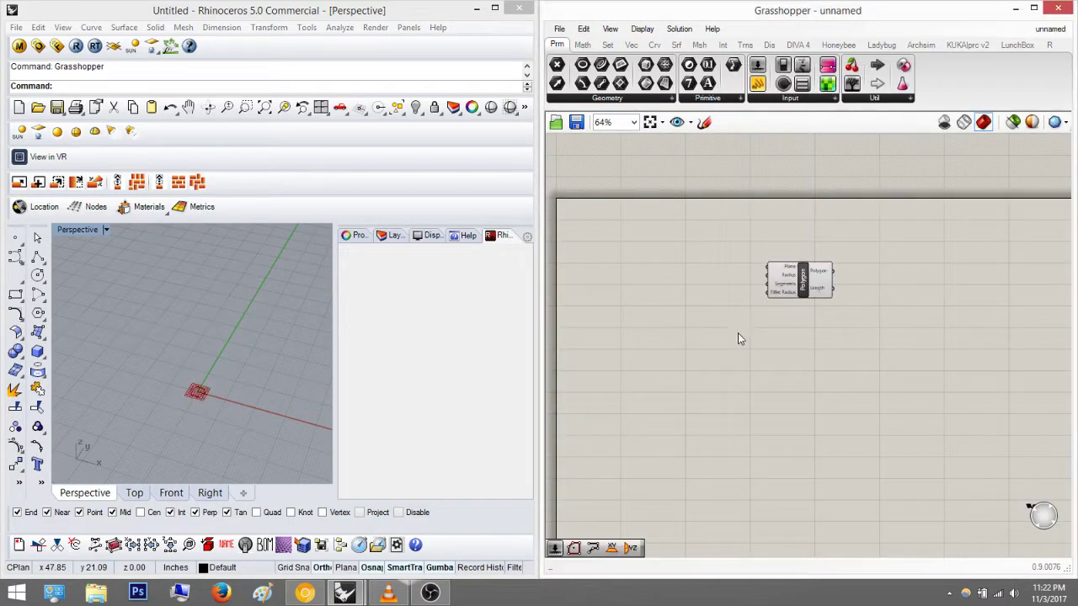
key("Return")
left_click_drag(796, 282, 636, 260)
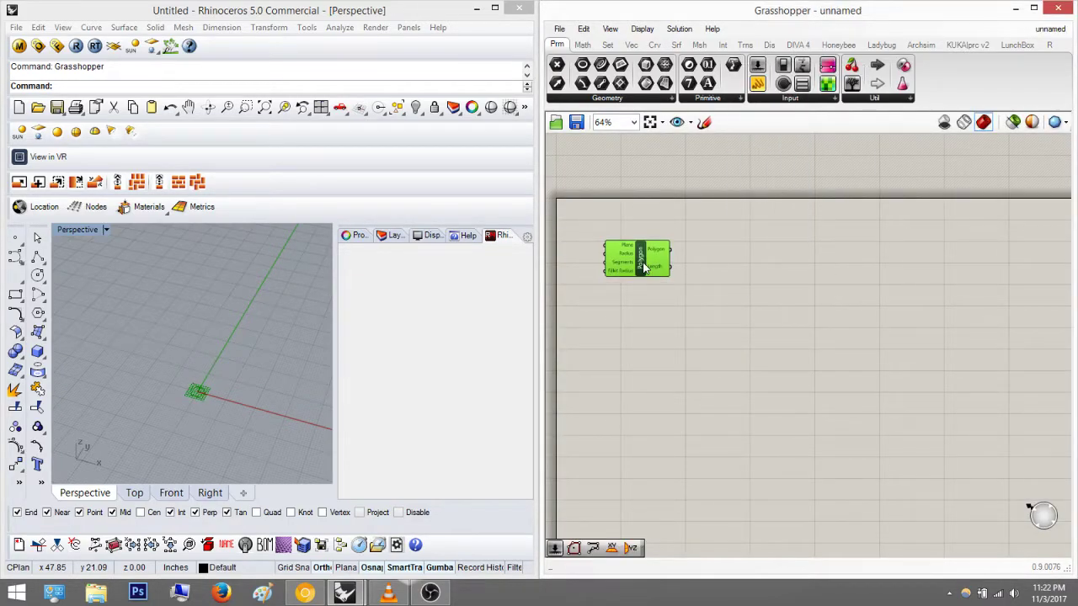
- Orbit and zoom the Rhino viewport around the polygon preview
left_click(80, 394)
scroll(166, 407, "up", 6)
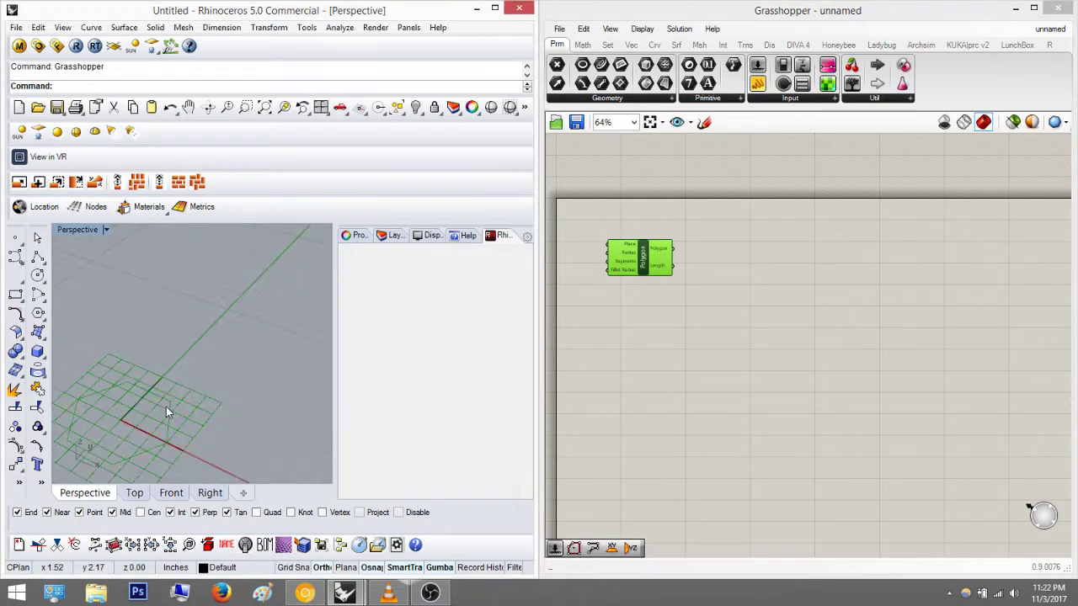
right_click_drag(230, 361, 629, 269)
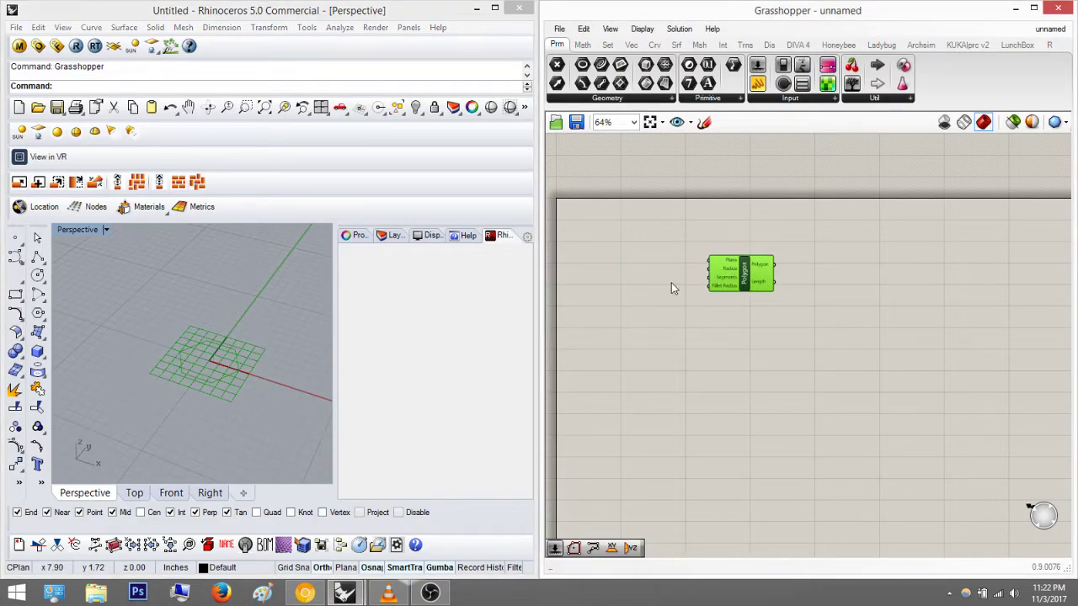
scroll(673, 284, "up", 3)
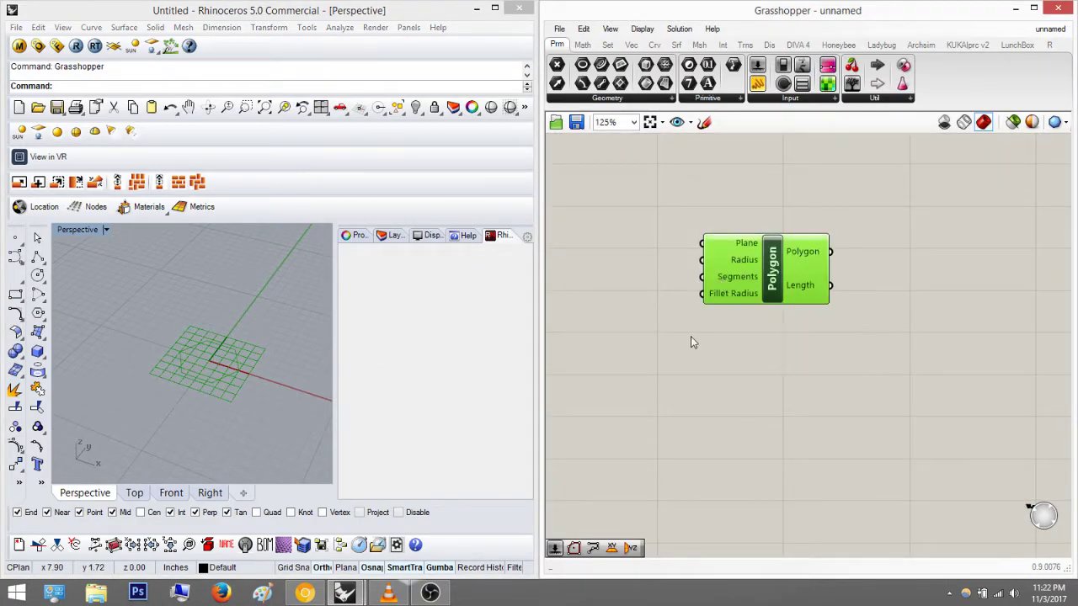
scroll(679, 363, "down", 2)
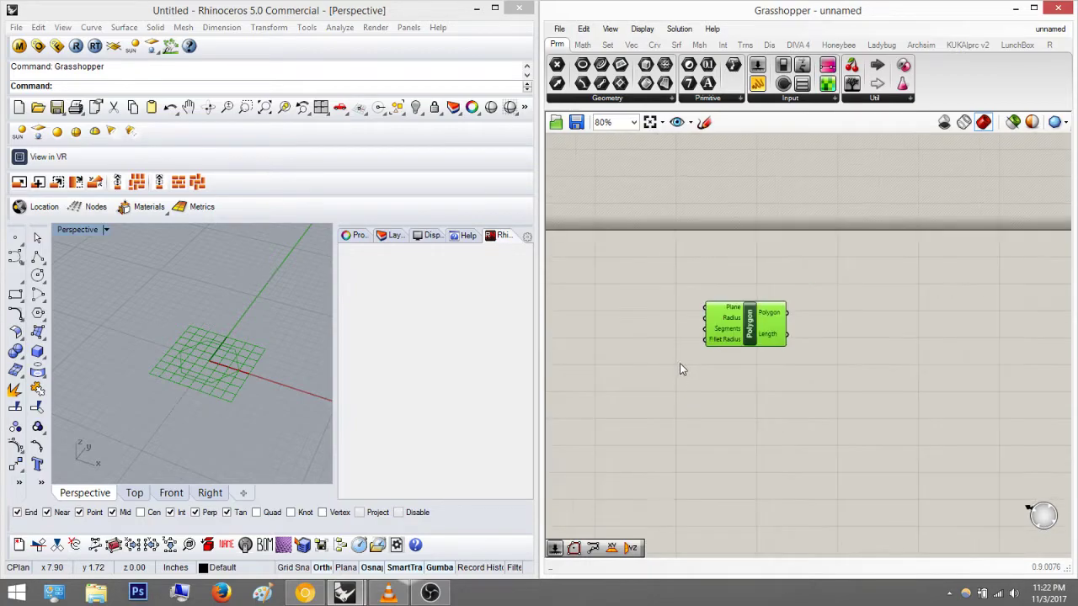
scroll(854, 317, "up", 1)
scroll(808, 291, "up", 1)
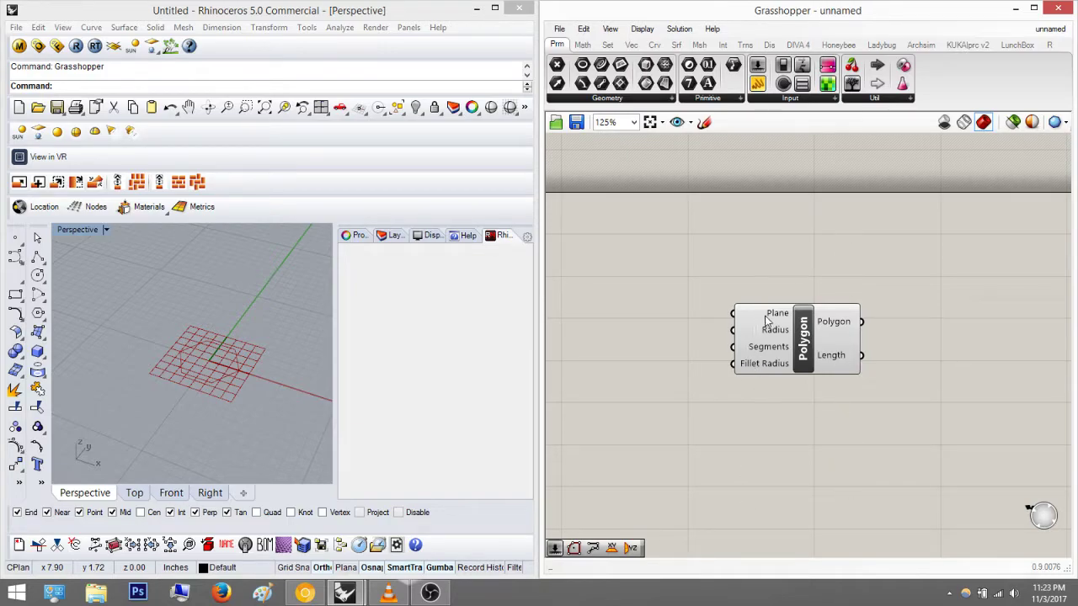
- Read the Polygon component's input and output tooltips, then open the Display menu
mouse_move(768, 315)
mouse_move(830, 317)
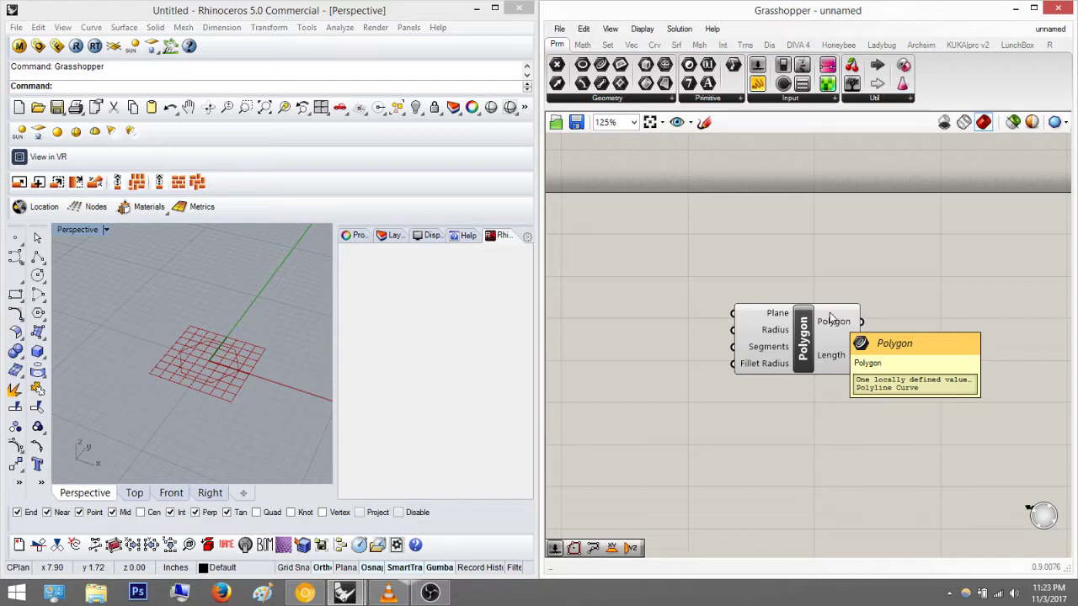
scroll(784, 284, "down", 3)
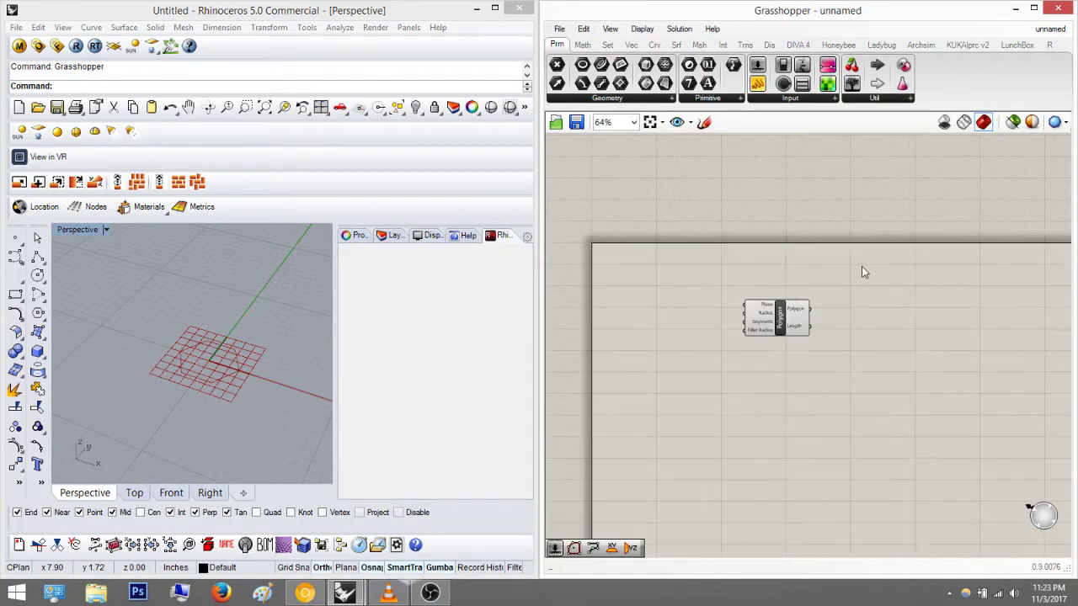
scroll(752, 326, "up", 2)
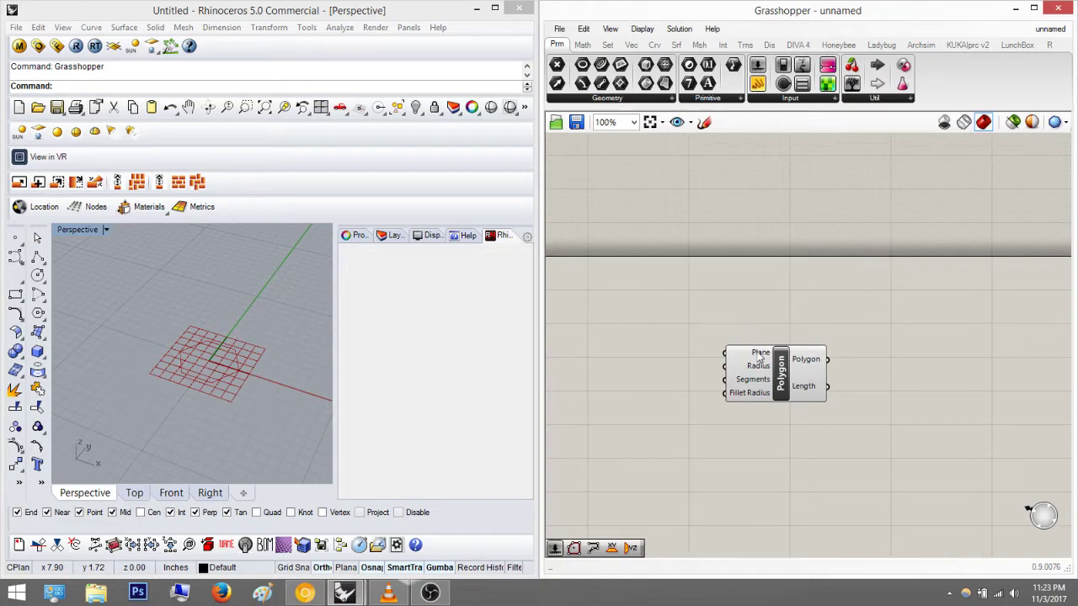
right_click_drag(759, 358, 833, 345)
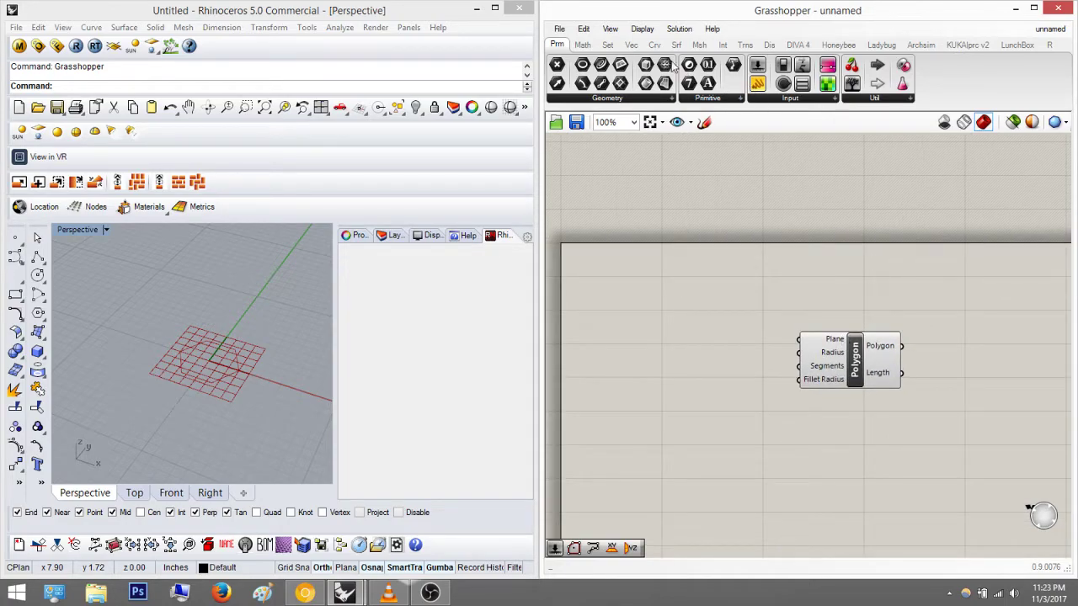
left_click(643, 29)
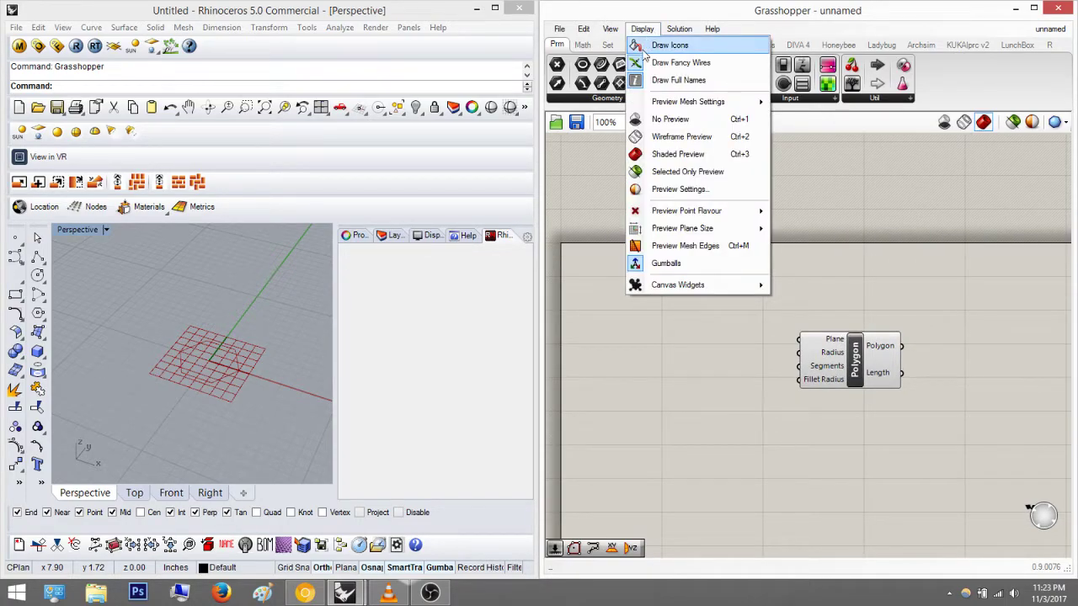
- Switch components to abbreviated parameter names and select the Polygon component to compare
left_click(673, 80)
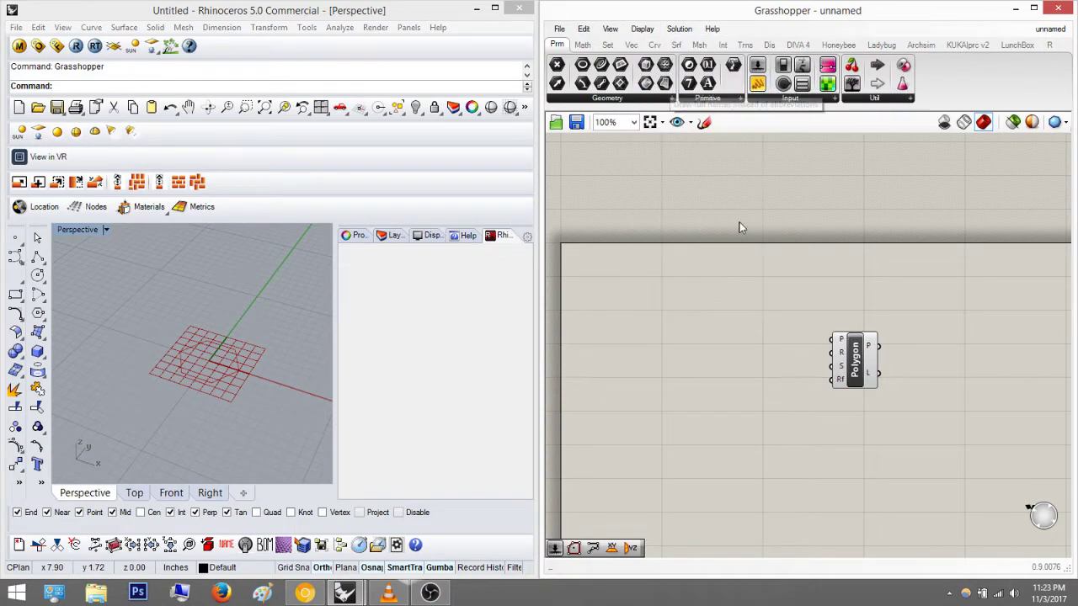
scroll(834, 337, "up", 6)
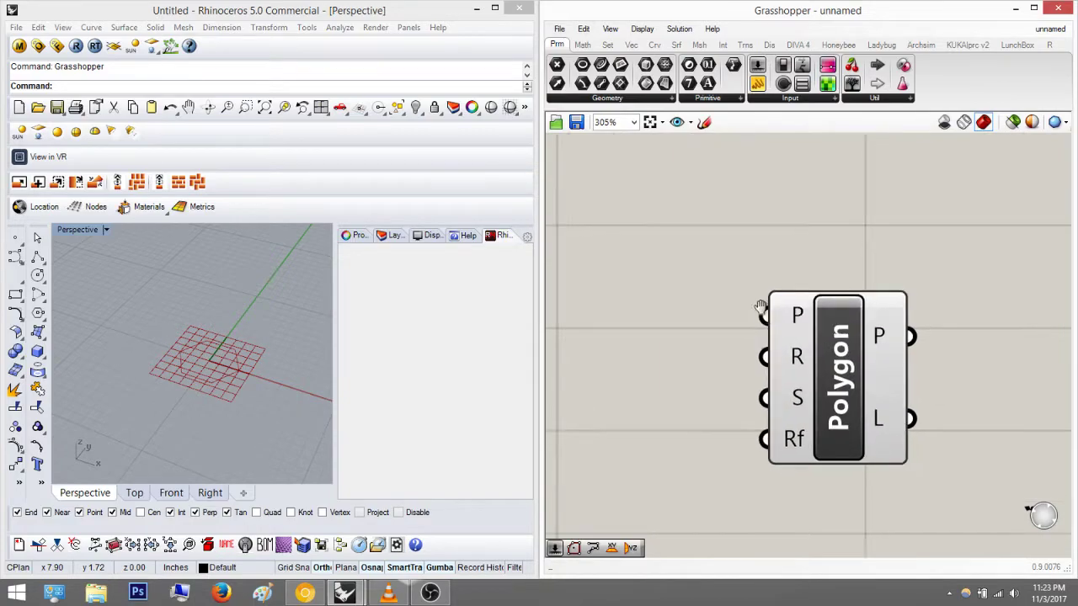
scroll(760, 307, "down", 4)
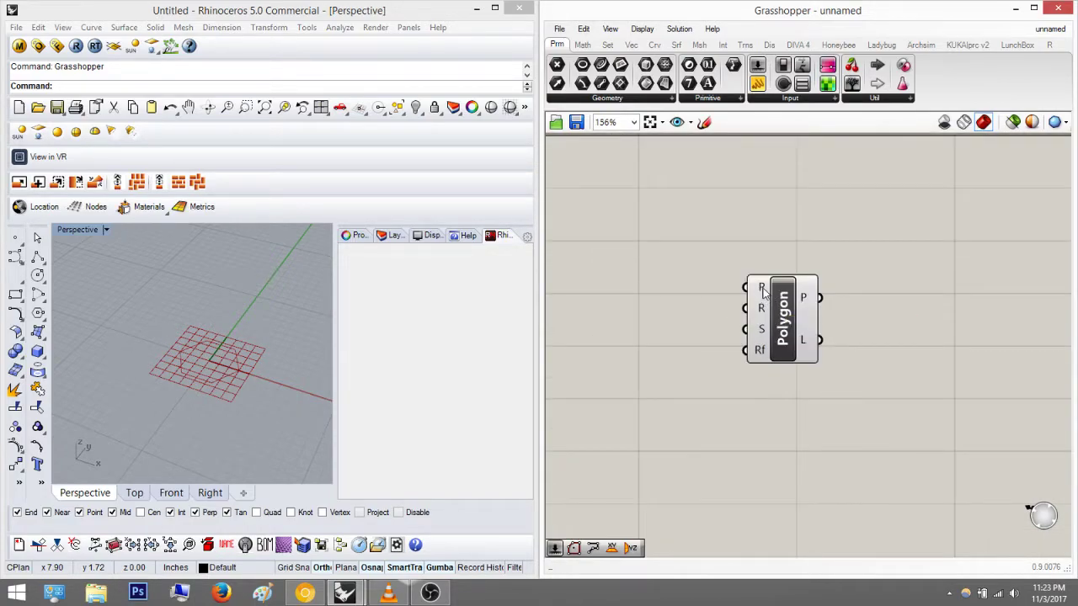
mouse_move(763, 290)
scroll(763, 340, "up", 3)
scroll(783, 310, "down", 3)
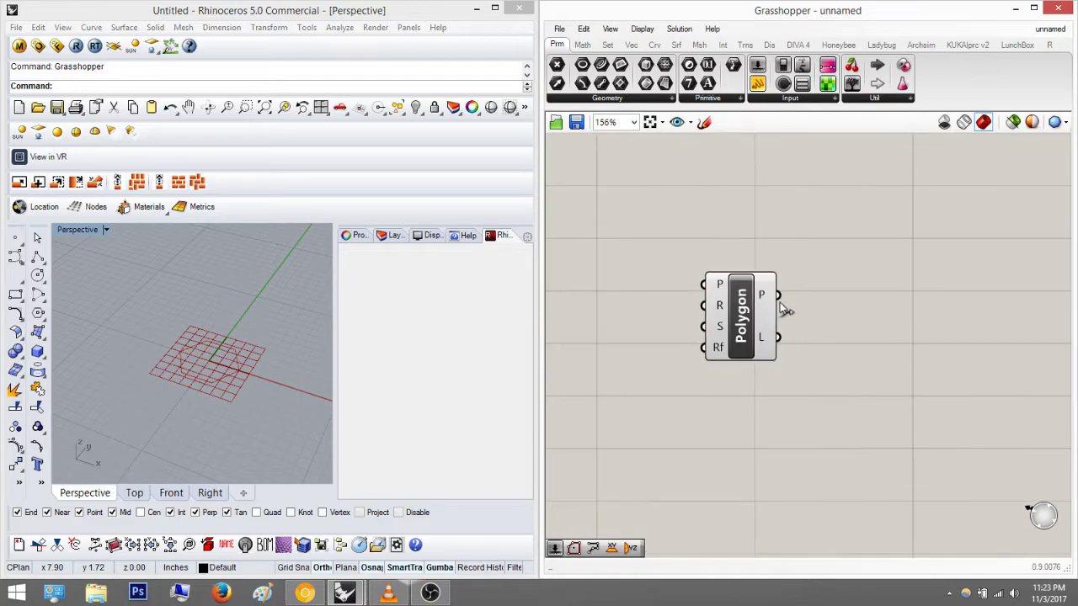
right_click_drag(783, 310, 813, 309)
left_click(782, 282)
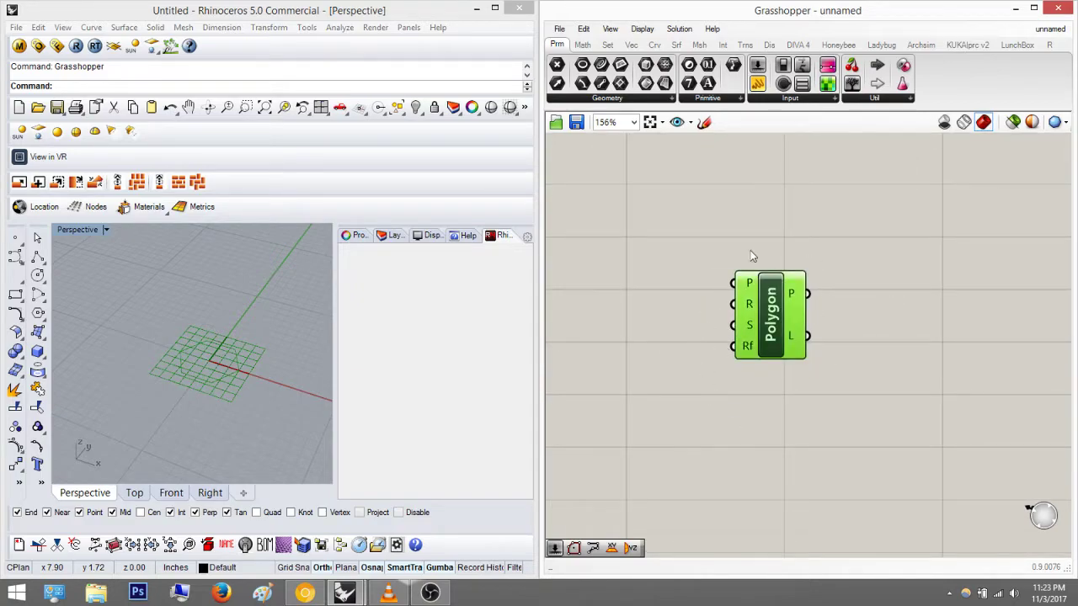
- Enable Draw Full Names so Polygon shows Plane, Radius, Segments and Fillet Radius
left_click(641, 29)
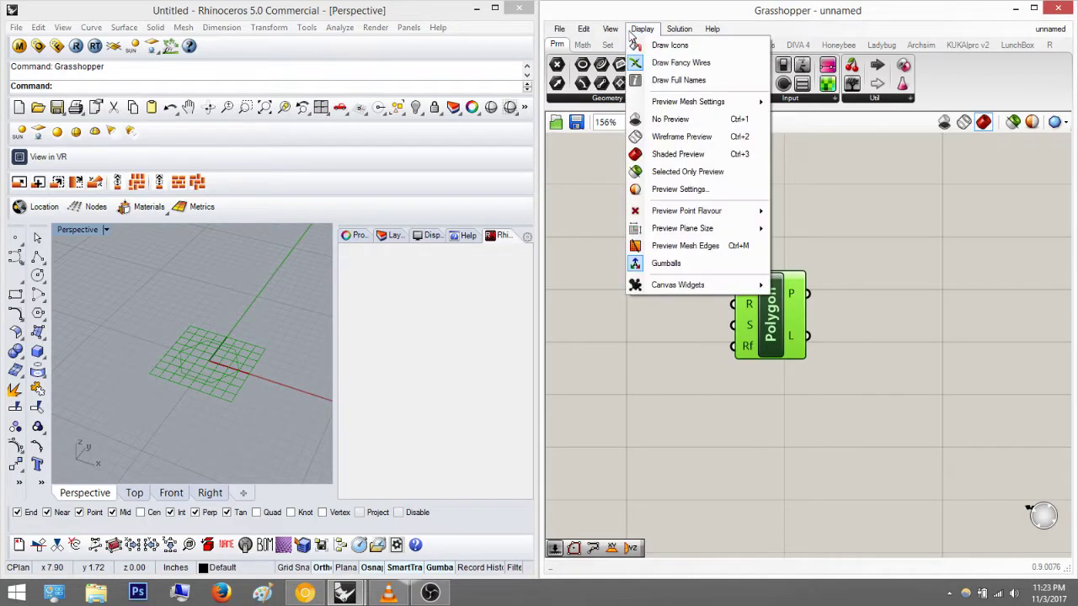
left_click(656, 80)
left_click(804, 232)
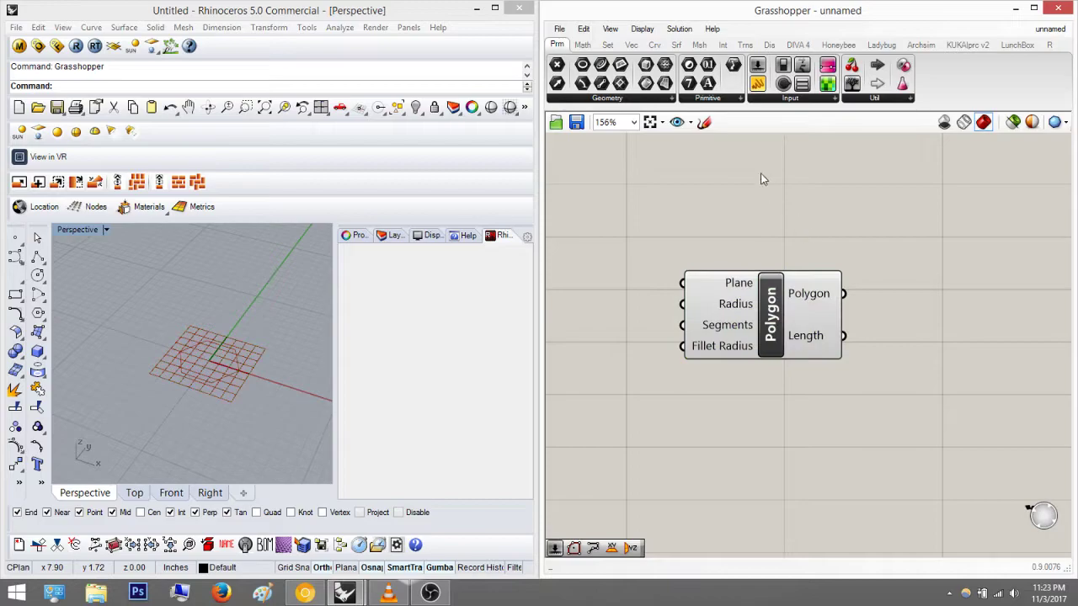
left_click(641, 30)
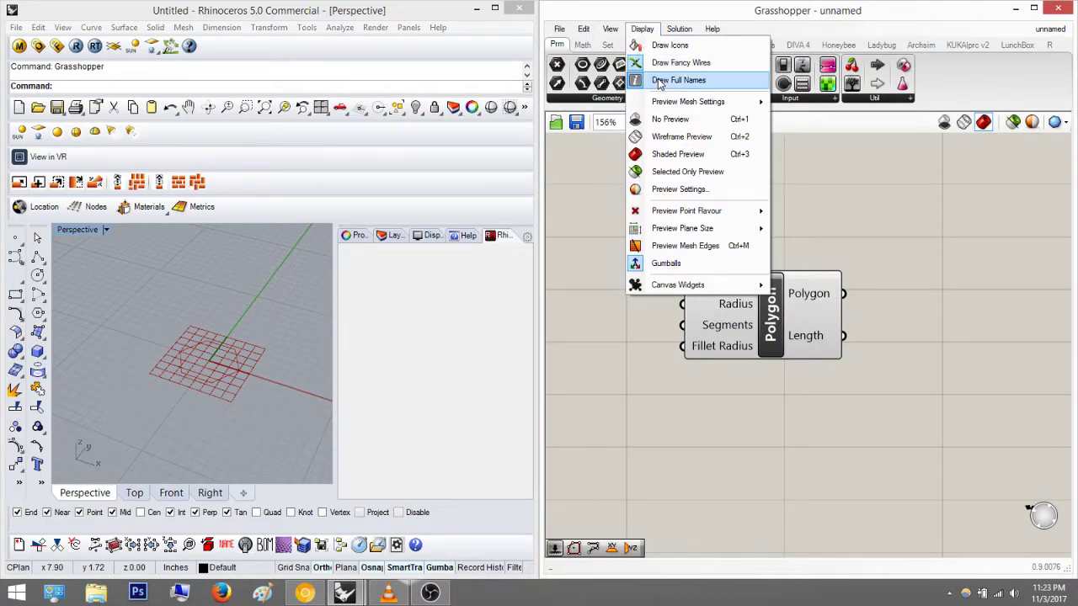
left_click(887, 235)
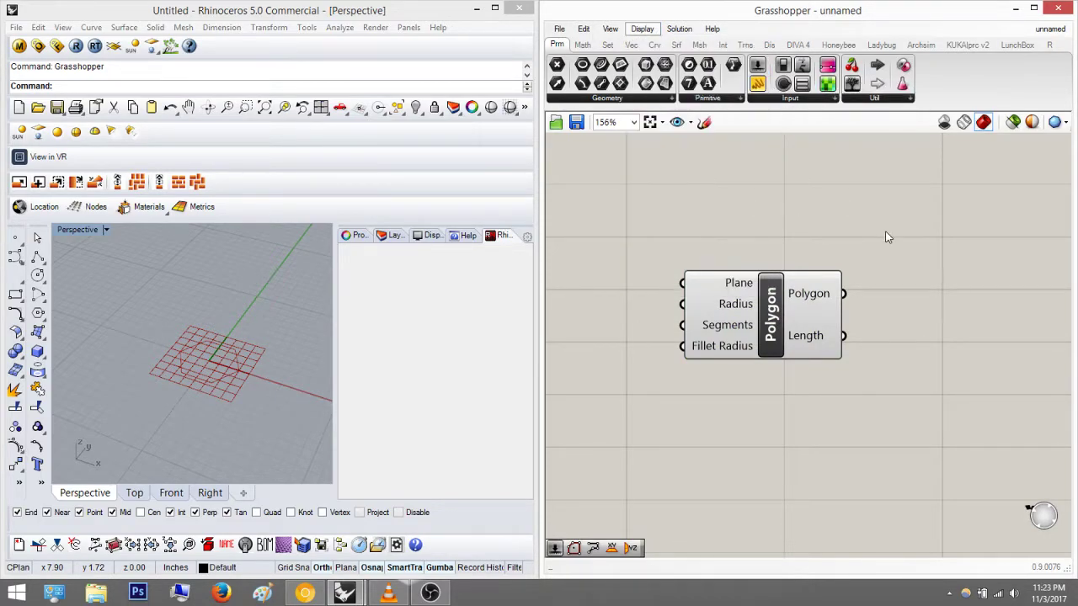
left_click(580, 30)
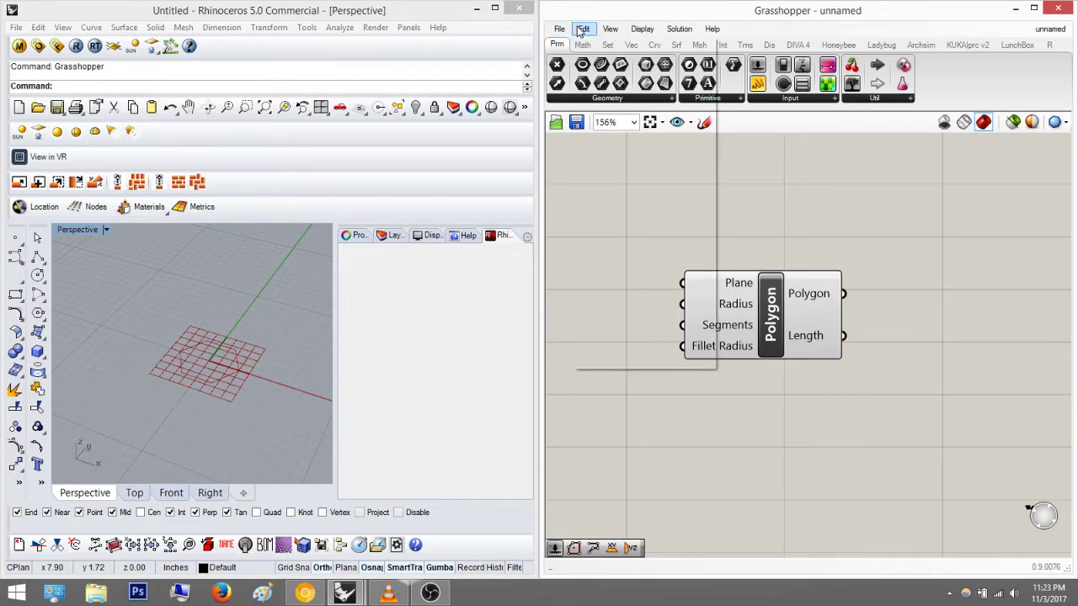
mouse_move(606, 33)
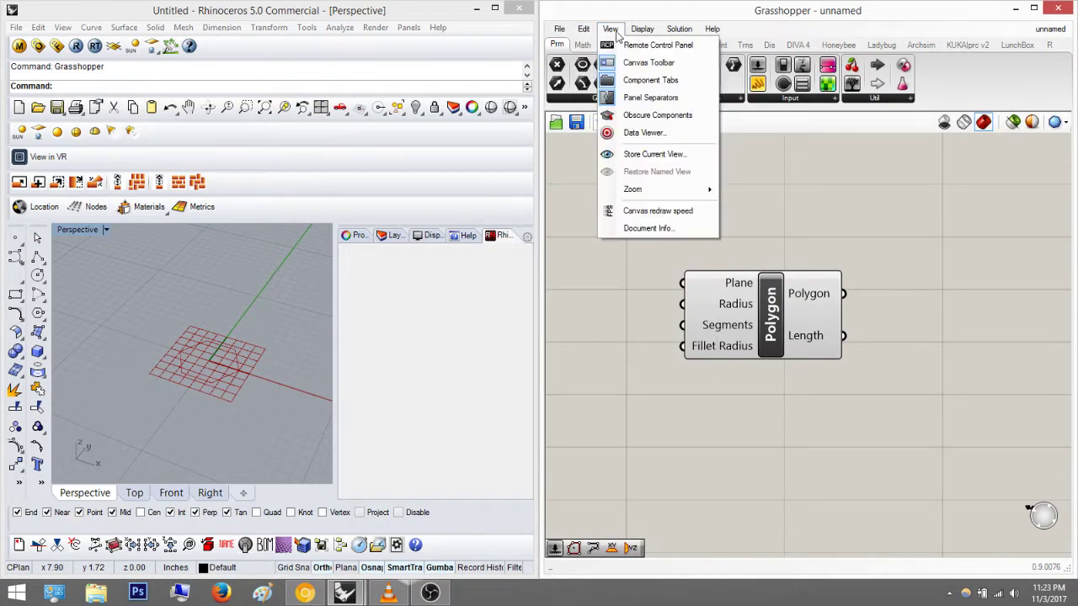
mouse_move(713, 33)
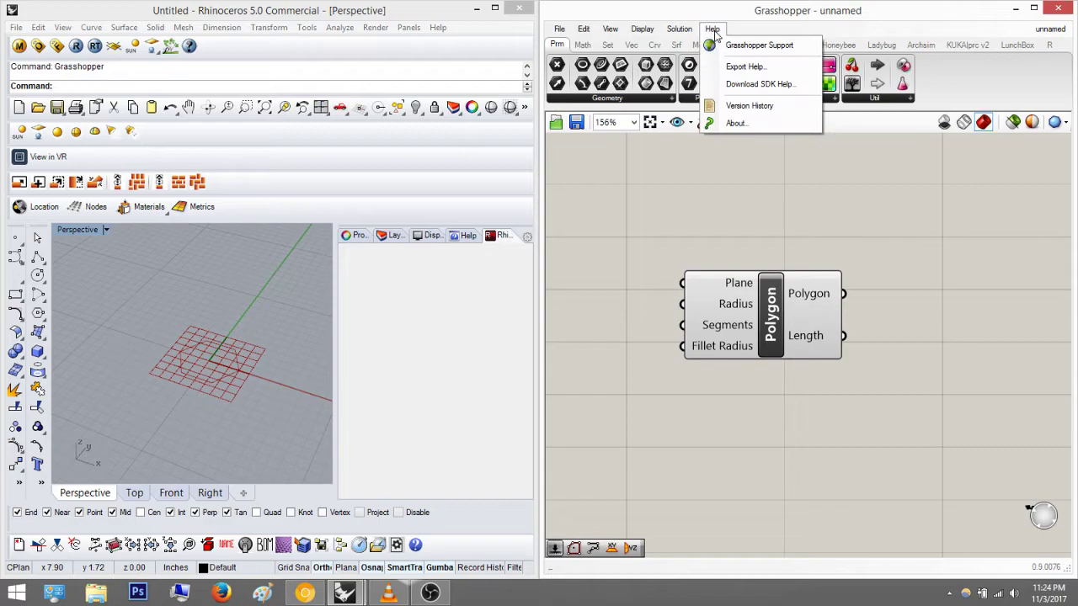
left_click(644, 197)
scroll(589, 245, "down", 4)
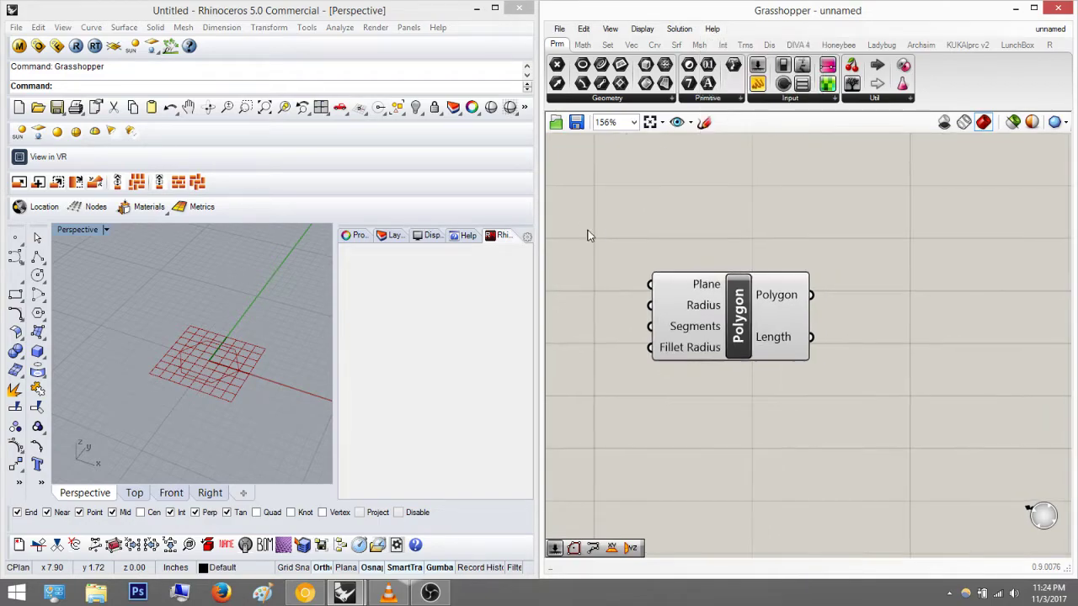
right_click_drag(610, 265, 763, 242)
scroll(764, 241, "up", 2)
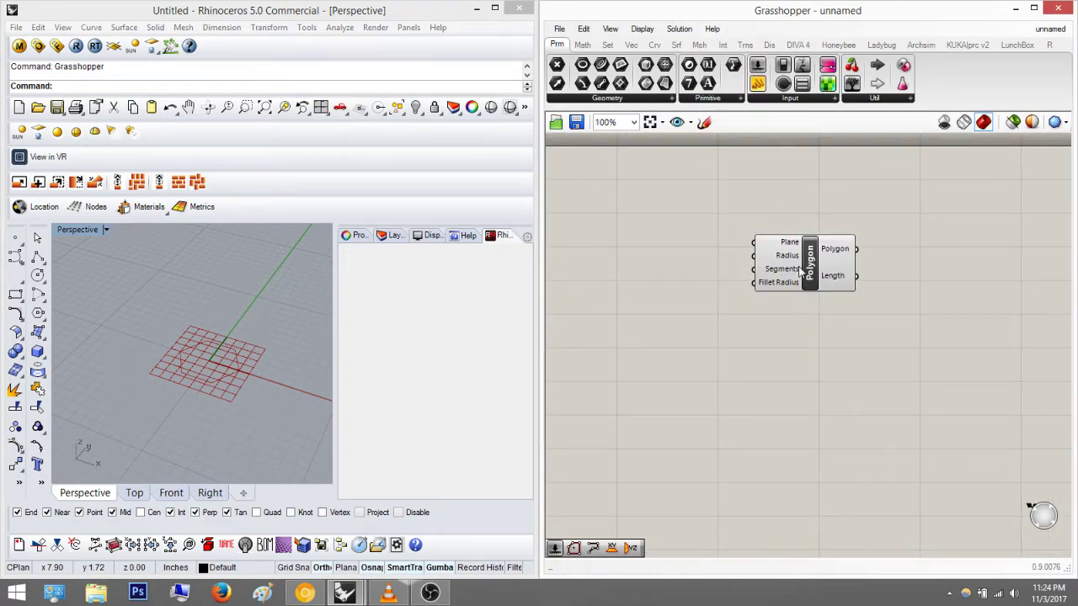
right_click_drag(854, 290, 806, 325)
right_click_drag(199, 360, 210, 372)
right_click_drag(902, 352, 889, 372)
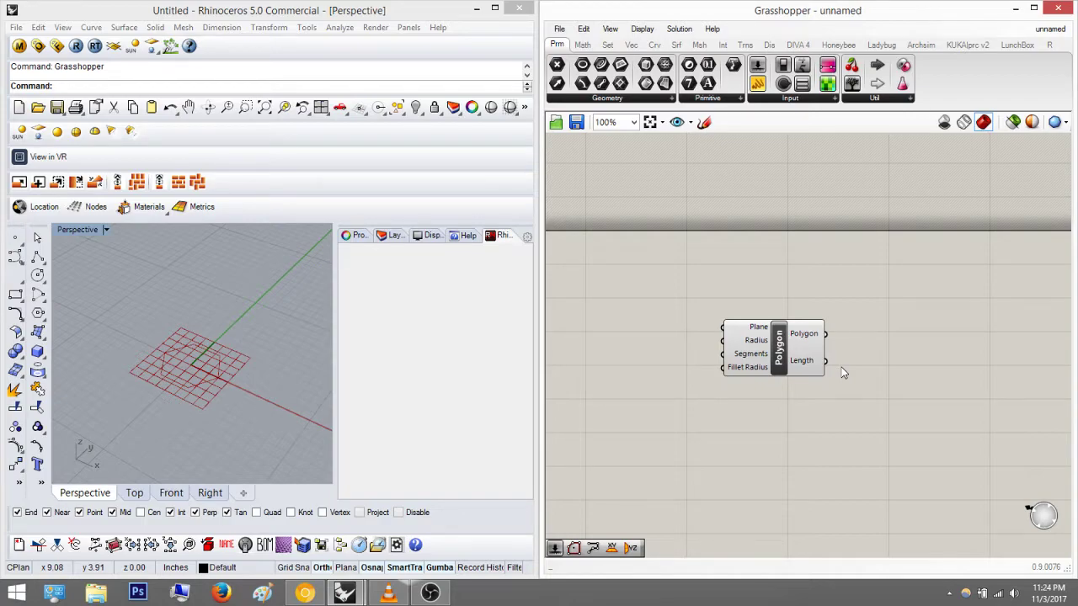
scroll(765, 382, "down", 2)
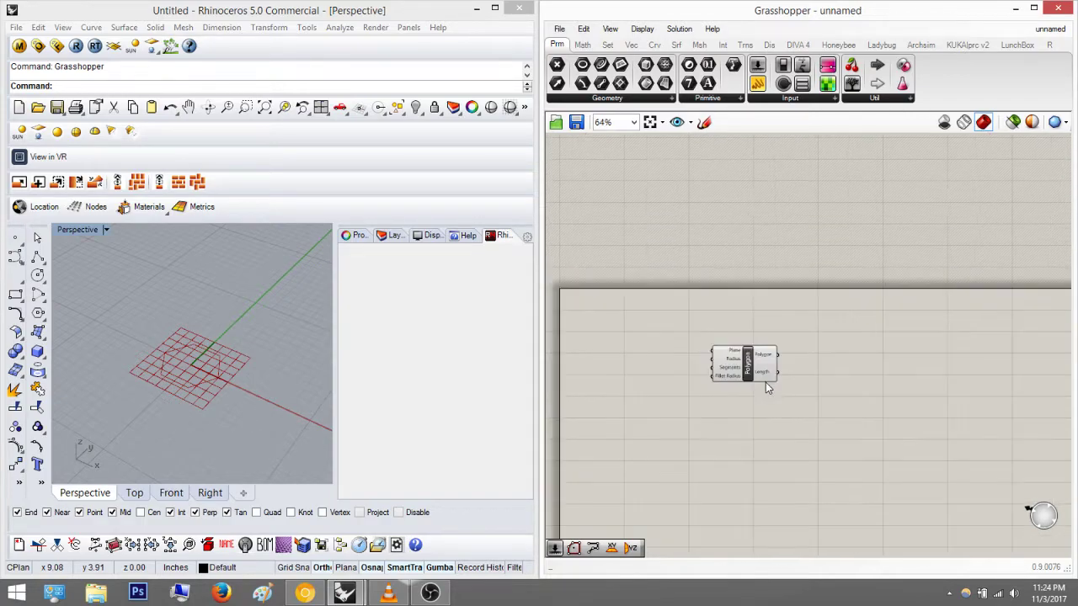
scroll(775, 384, "up", 6)
scroll(781, 386, "down", 4)
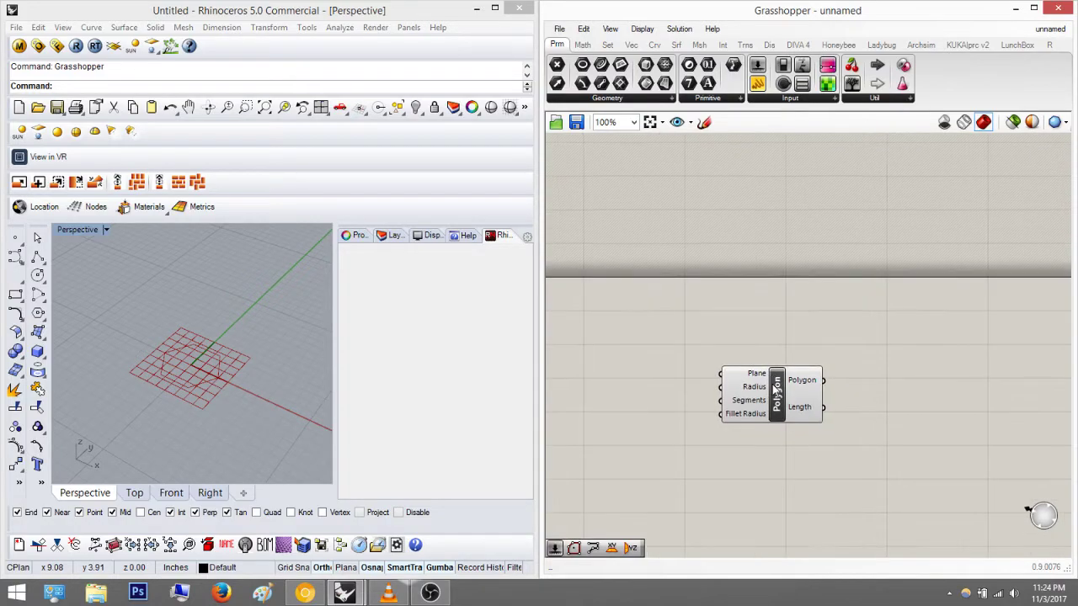
left_click(608, 45)
left_click(630, 45)
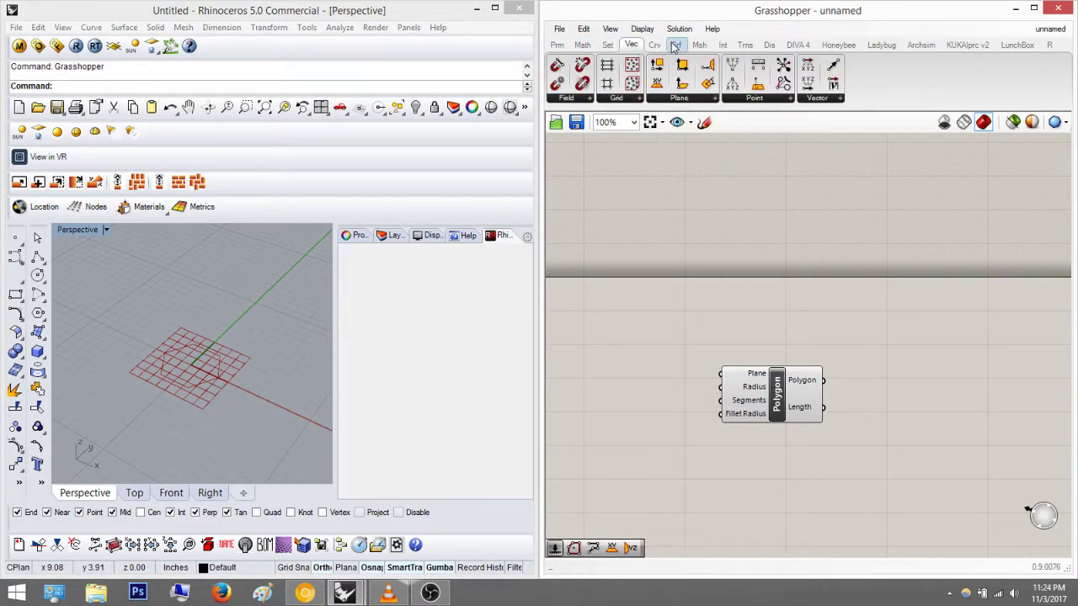
left_click(677, 44)
left_click(699, 45)
left_click(744, 45)
left_click(723, 45)
left_click(699, 46)
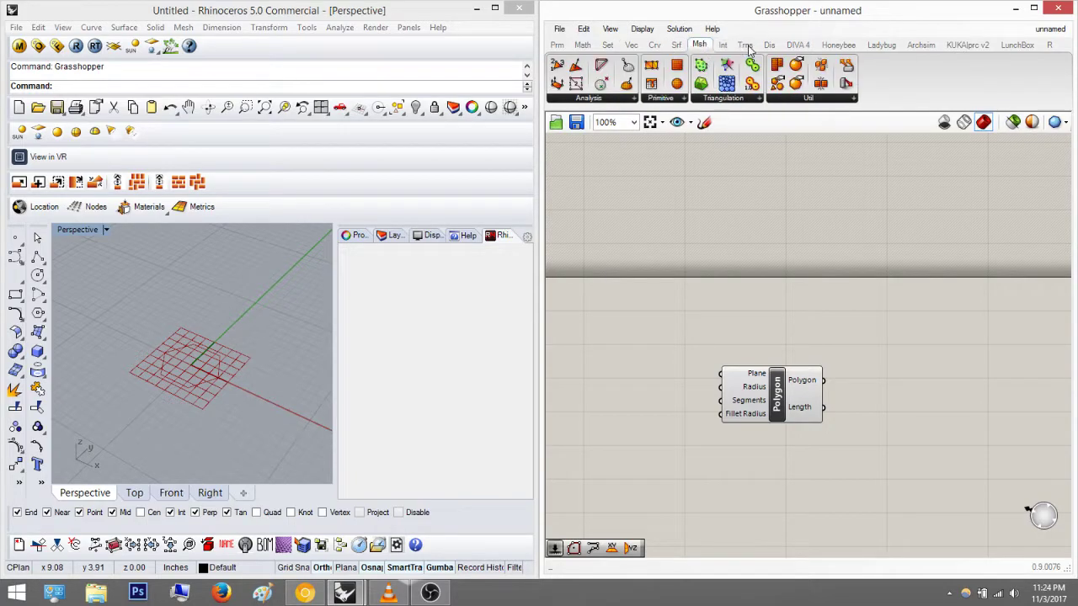
left_click(744, 45)
left_click(769, 46)
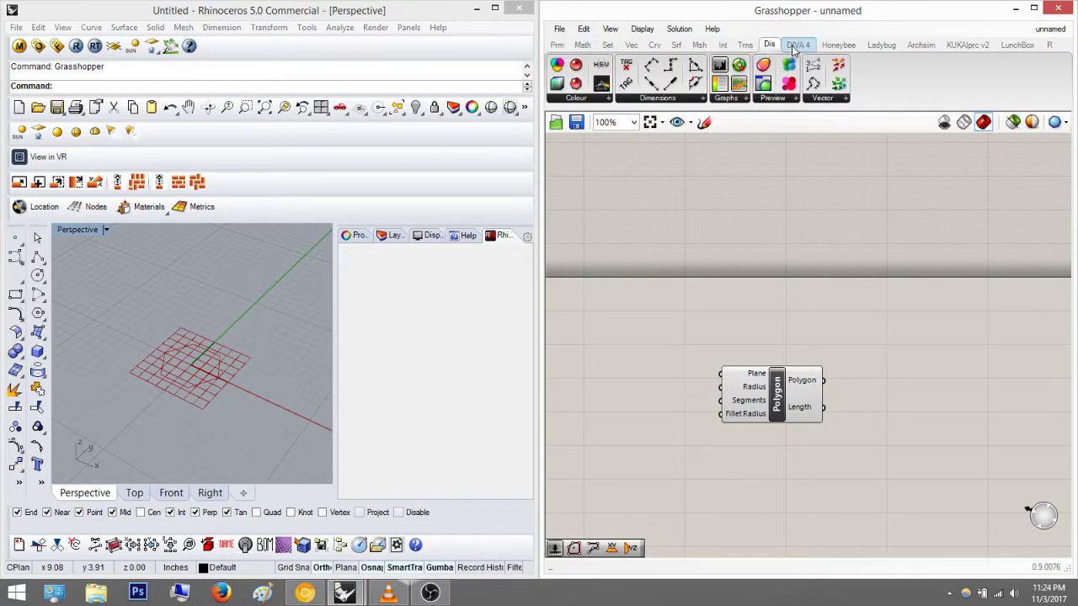
left_click(797, 45)
left_click(838, 45)
left_click(881, 46)
left_click(921, 45)
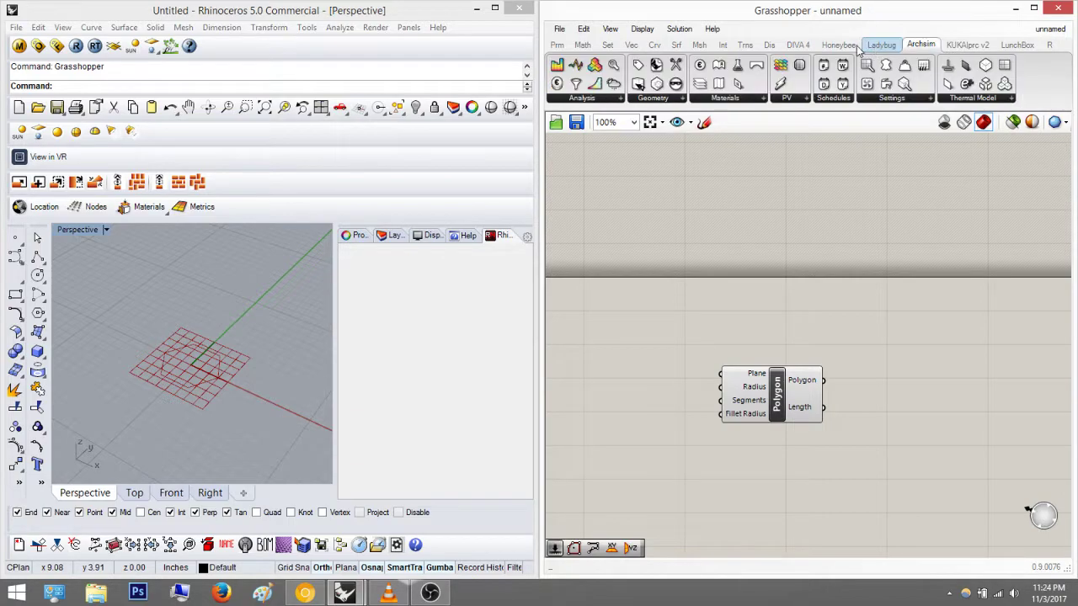
left_click(839, 46)
left_click(797, 45)
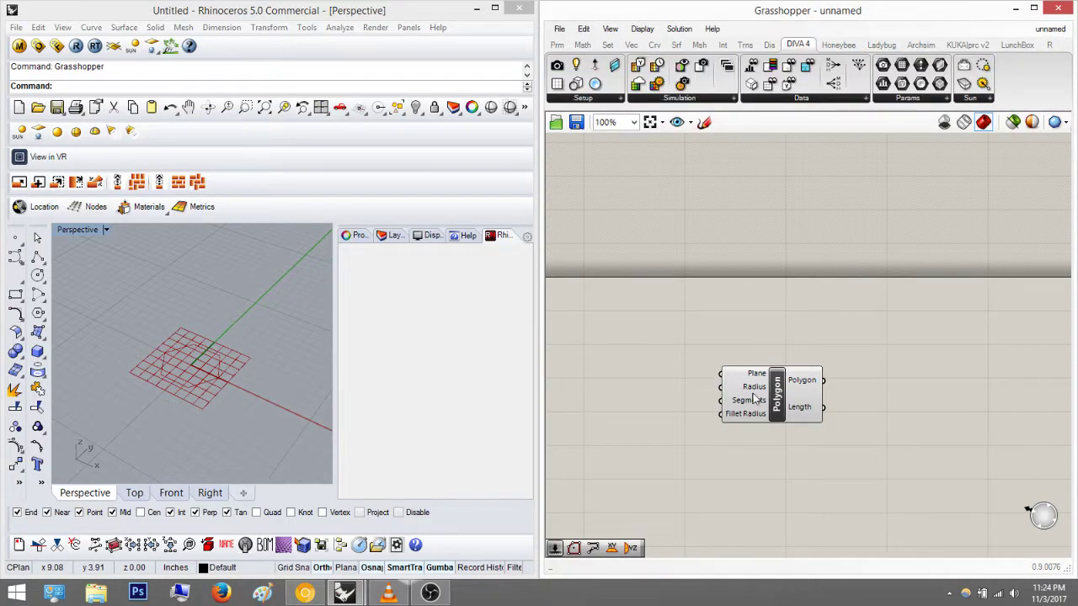
scroll(754, 397, "up", 1)
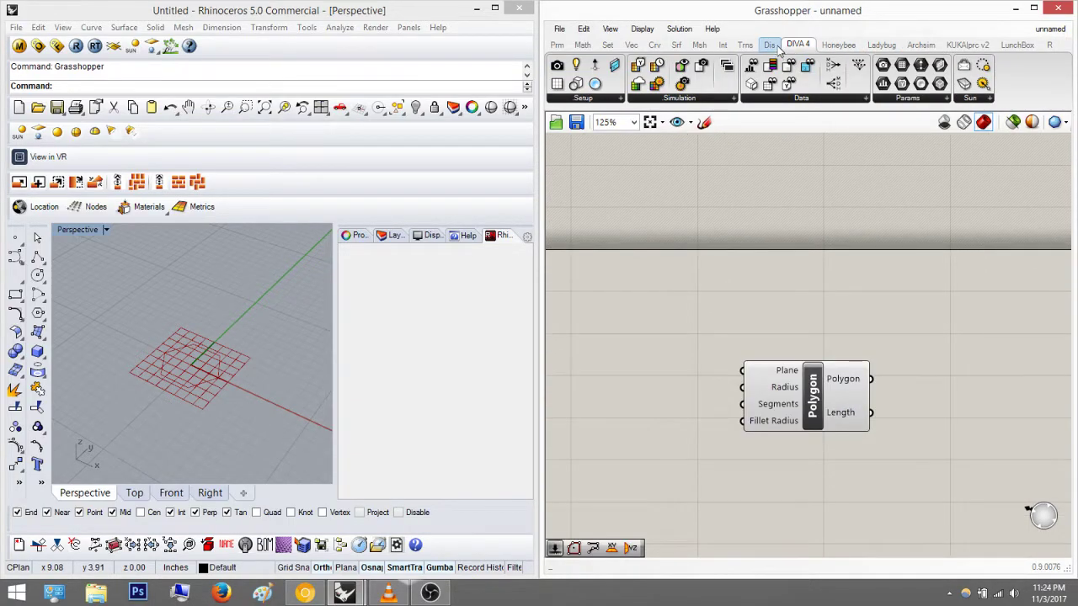
left_click(838, 47)
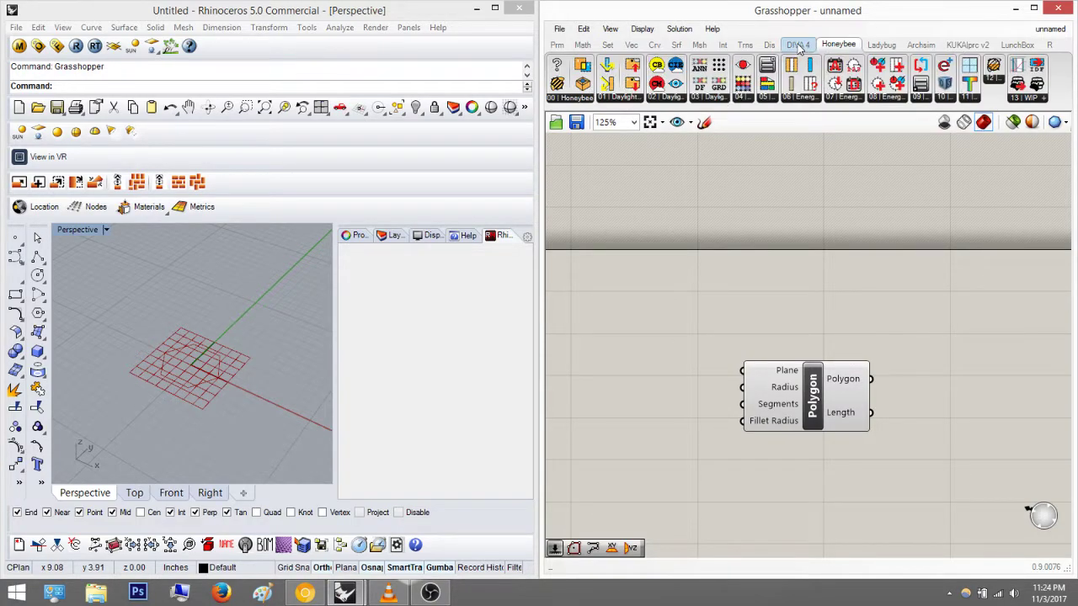
left_click(881, 44)
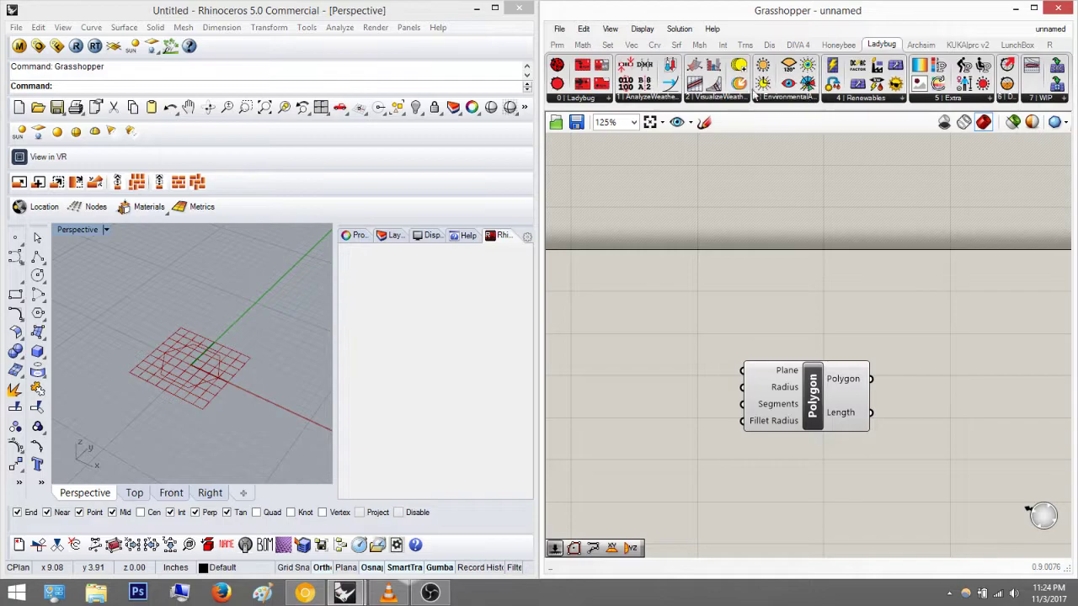
left_click(898, 97)
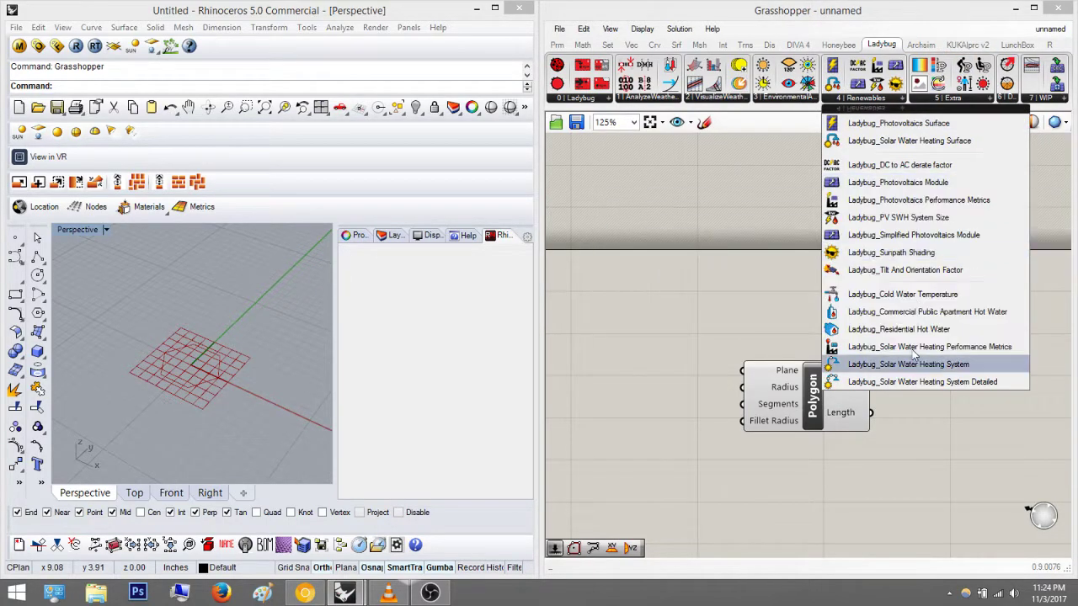
left_click(1017, 45)
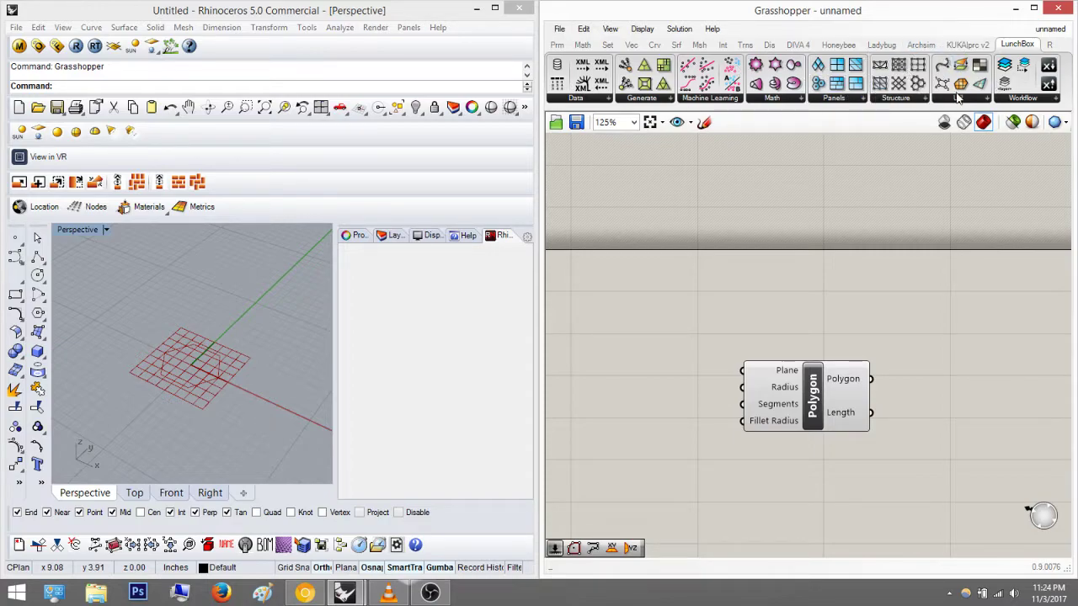
left_click(1050, 46)
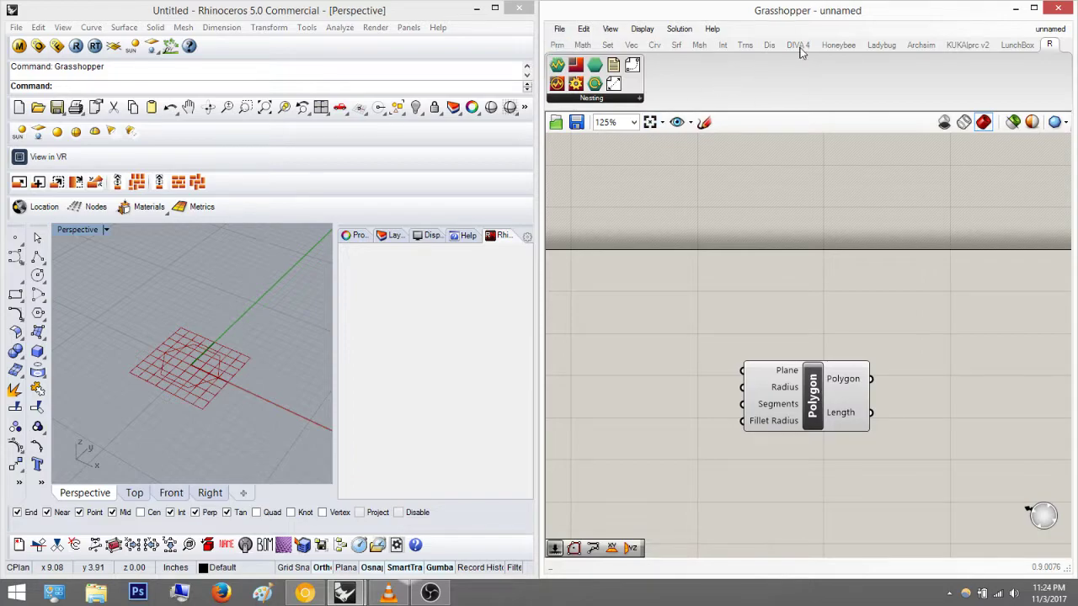
left_click(1018, 46)
left_click(964, 46)
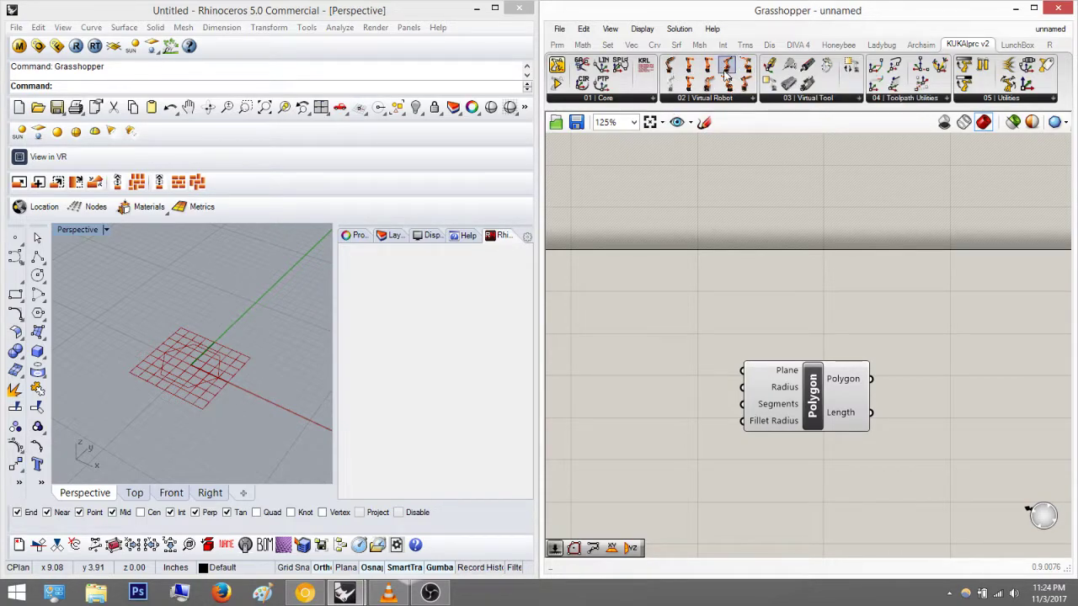
left_click(1021, 47)
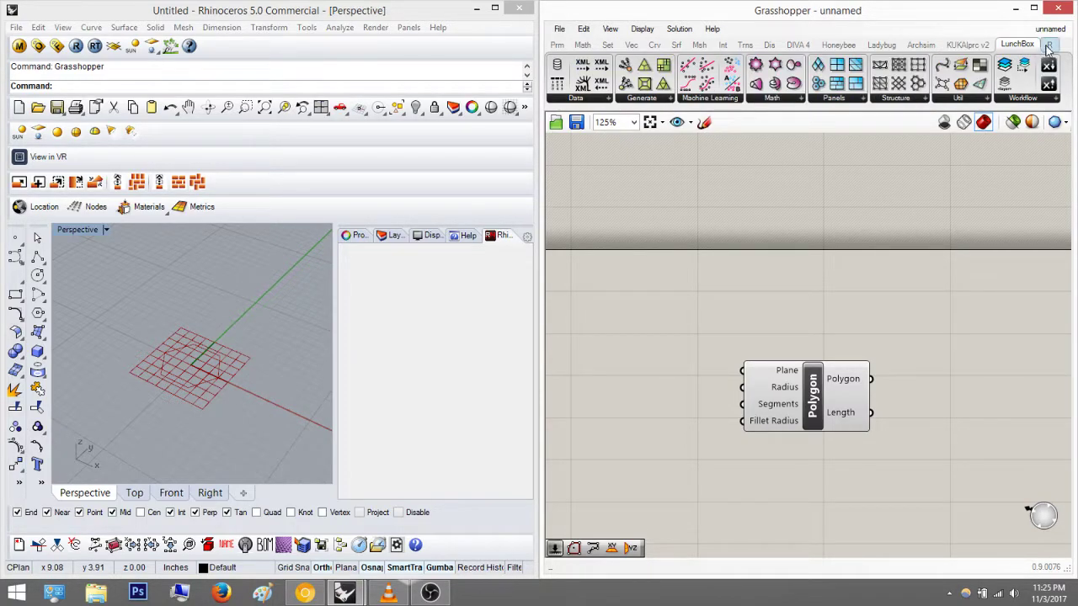
left_click(1049, 44)
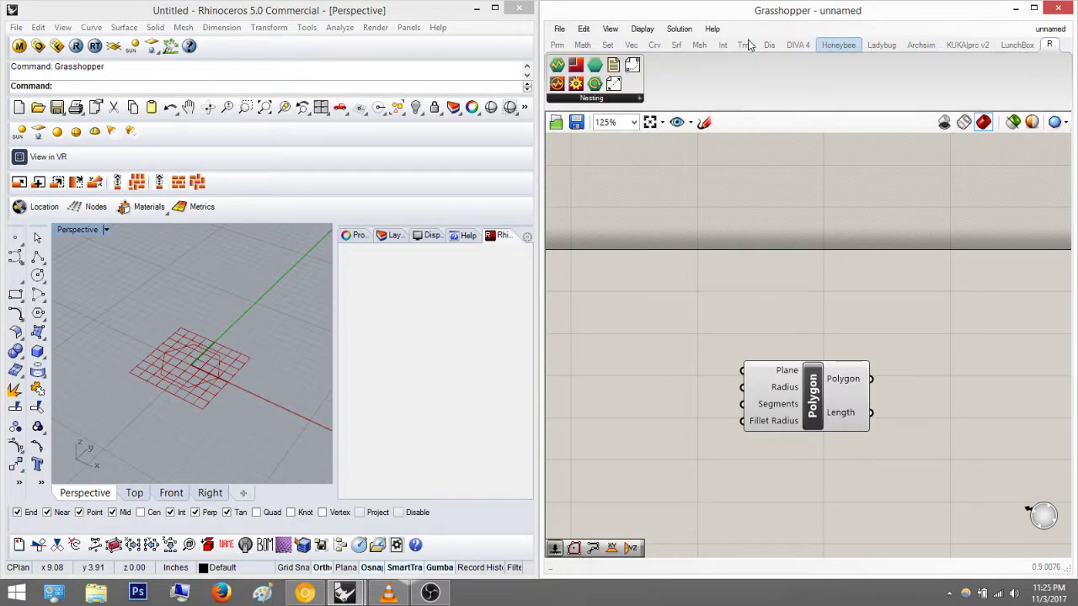
left_click(556, 45)
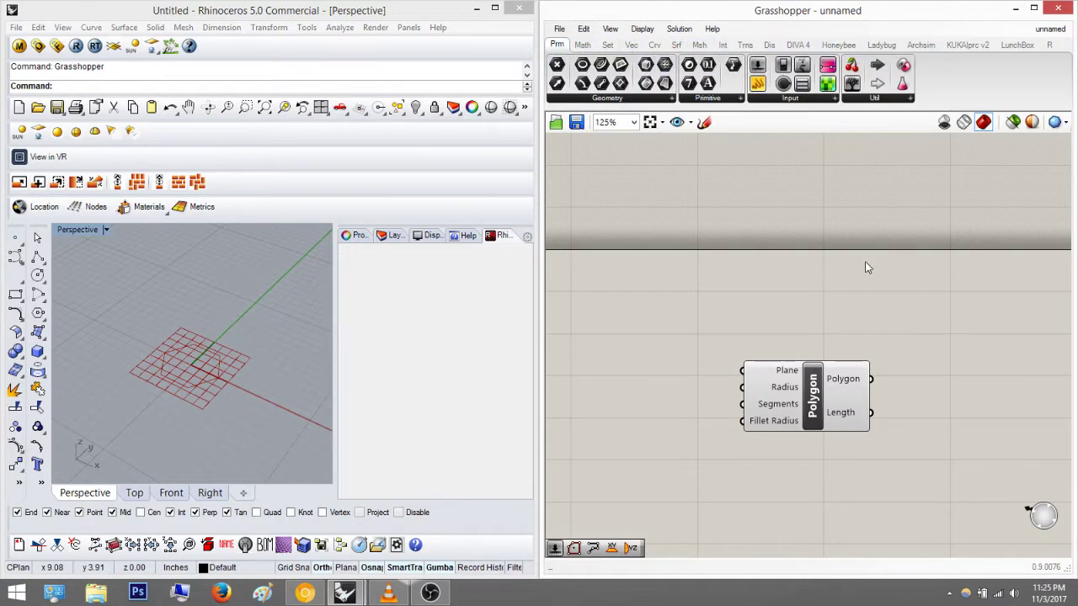
scroll(894, 276, "down", 4)
scroll(838, 330, "up", 2)
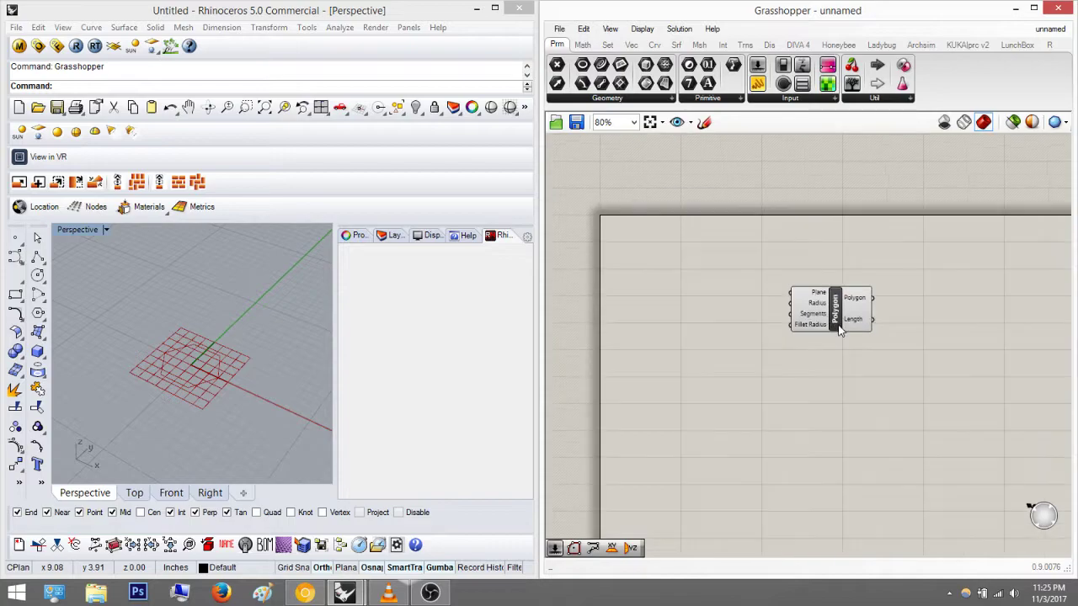